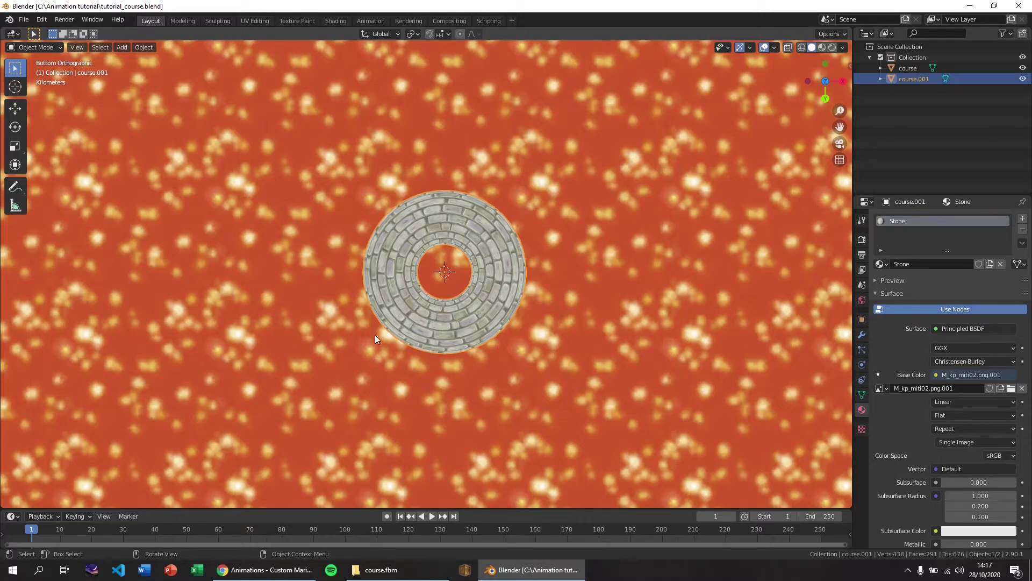
# Zoom in and out on the stone ring over the lava plane, then go up to the Animation tutorial folder
pyautogui.scroll(-4, 346, 334)
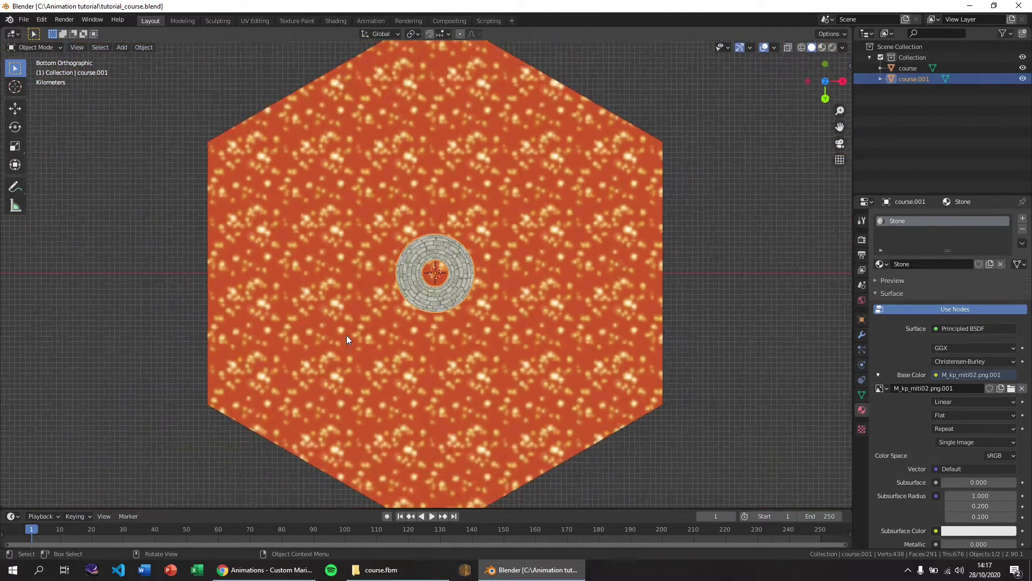
pyautogui.scroll(5, 347, 335)
pyautogui.scroll(-1, 240, 211)
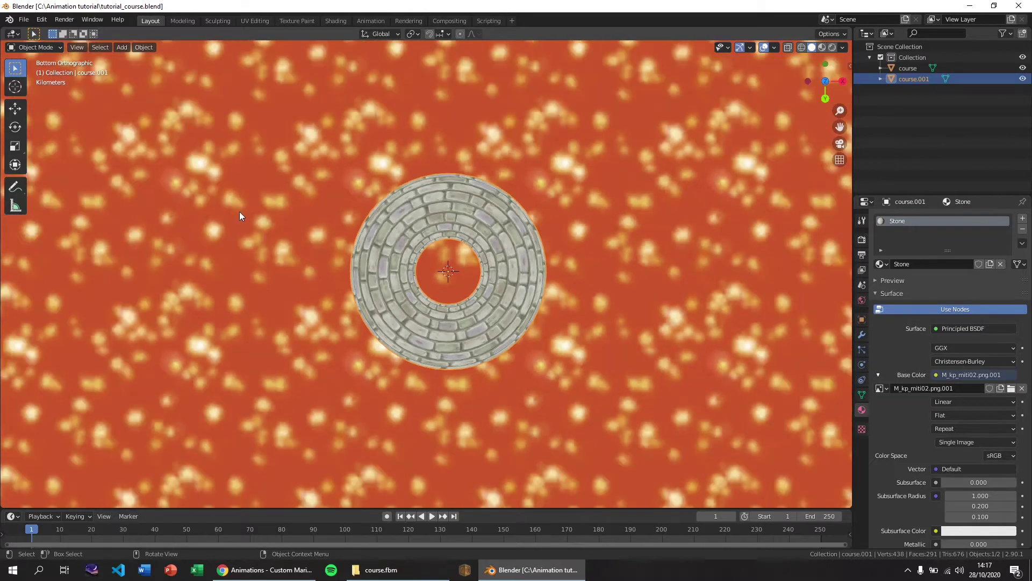
pyautogui.scroll(3, 384, 340)
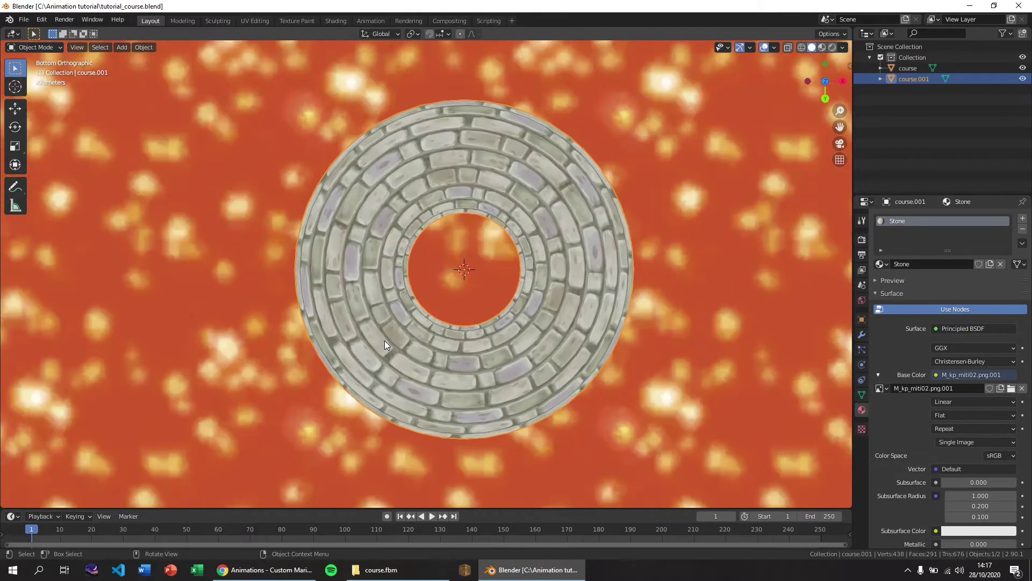
pyautogui.scroll(-3, 371, 333)
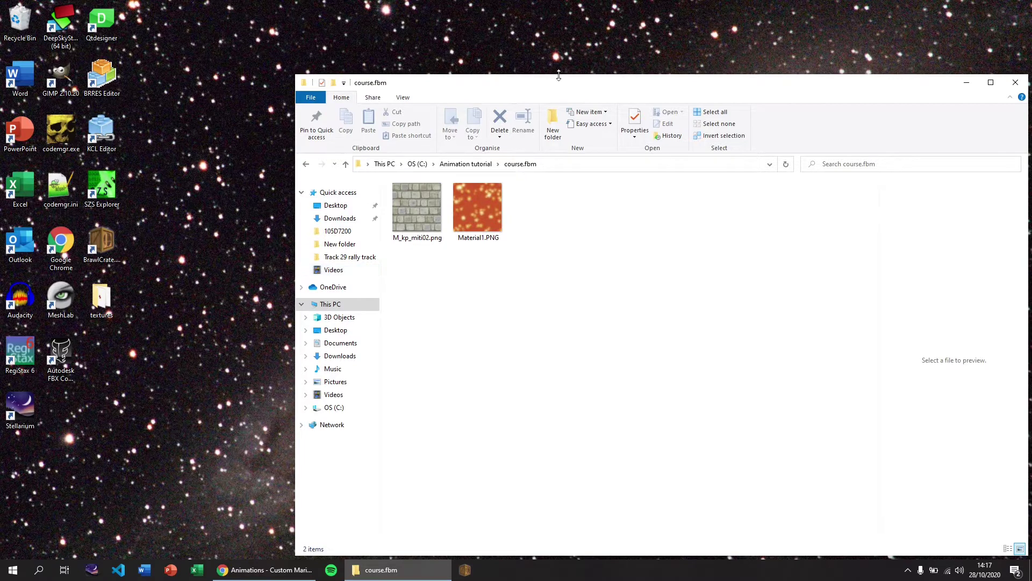
pyautogui.click(465, 164)
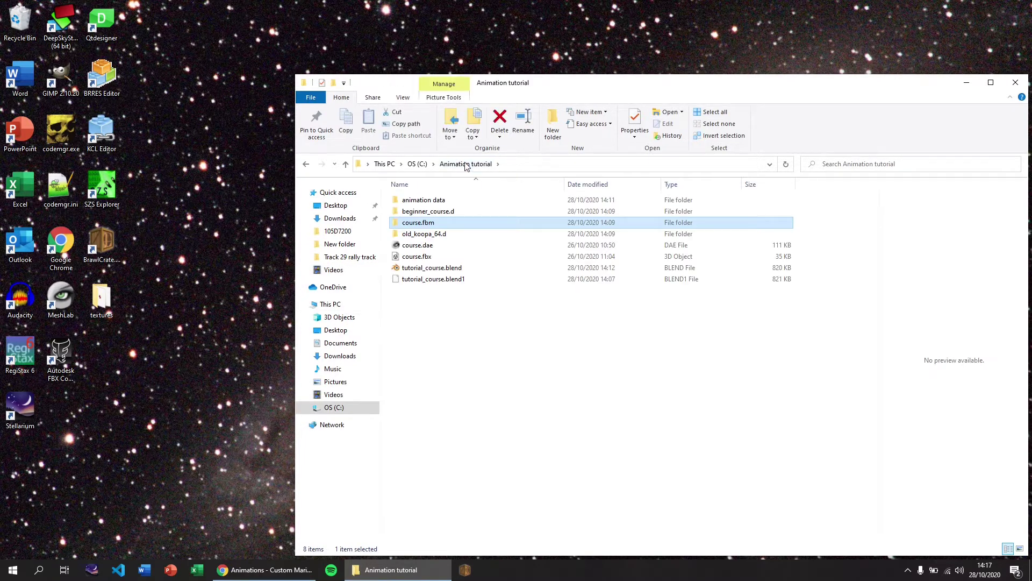
# Open beginner_course.d's course_model.brres in BrawlCrate
pyautogui.press('Up')
pyautogui.press('Return')
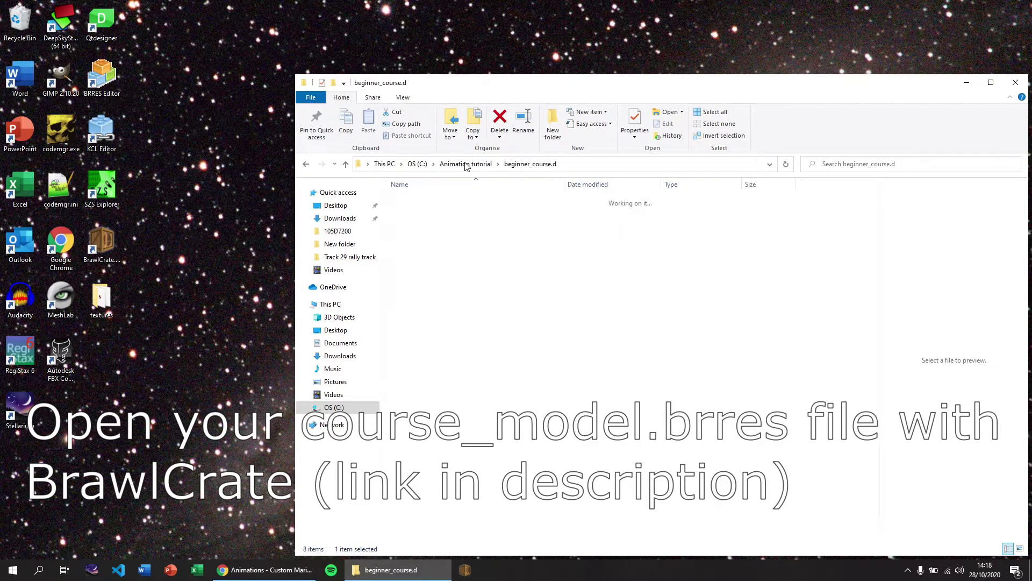
pyautogui.press('Down')
pyautogui.press('Down')
pyautogui.press('Down')
pyautogui.press('Down')
pyautogui.press('Down')
pyautogui.press('Down')
pyautogui.press('Down')
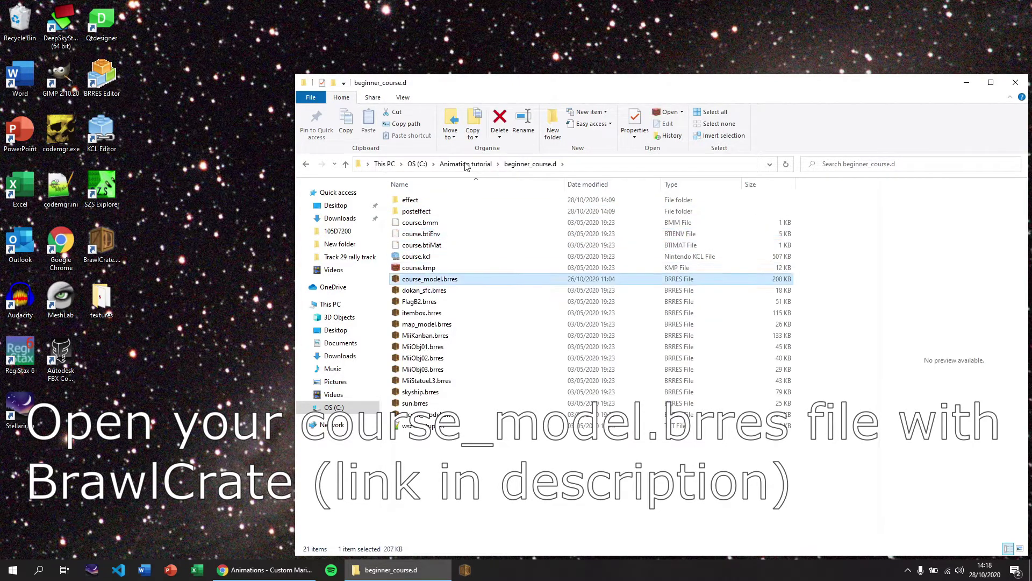
pyautogui.press('Return')
# Open old_koopa_64.d's course_model.brres in a second BrawlCrate window
pyautogui.click(465, 164)
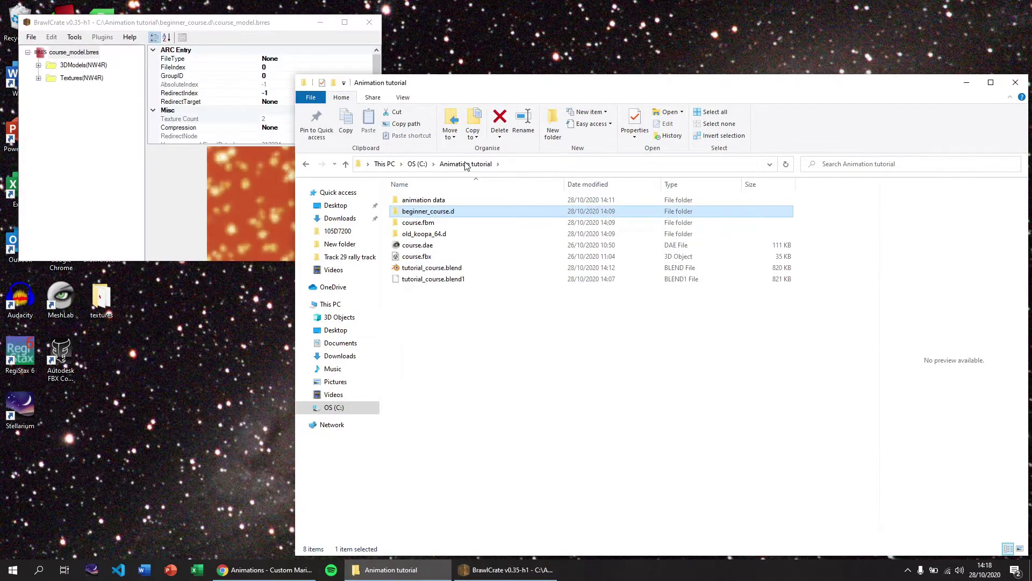
pyautogui.doubleClick(440, 235)
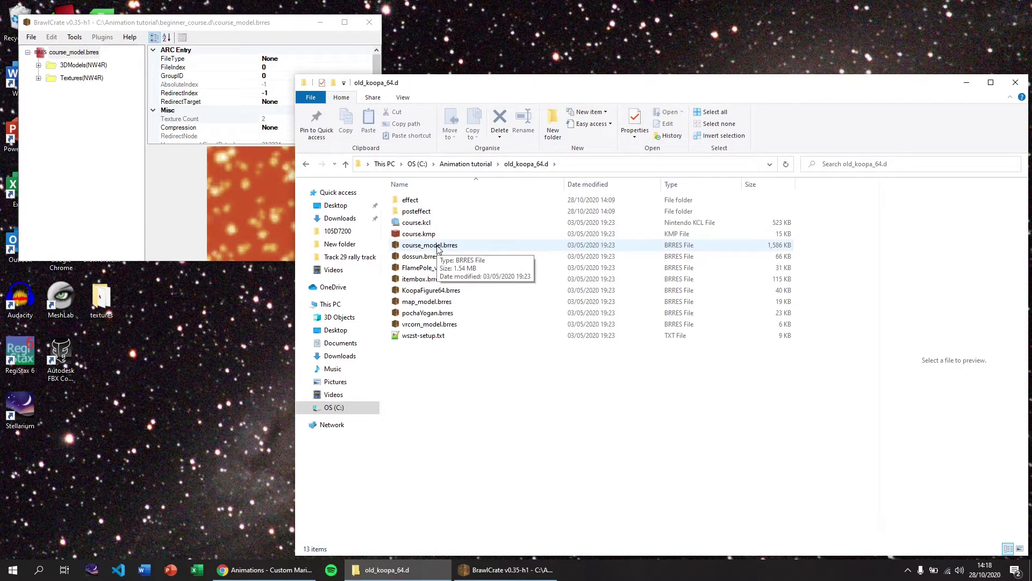
pyautogui.click(439, 249)
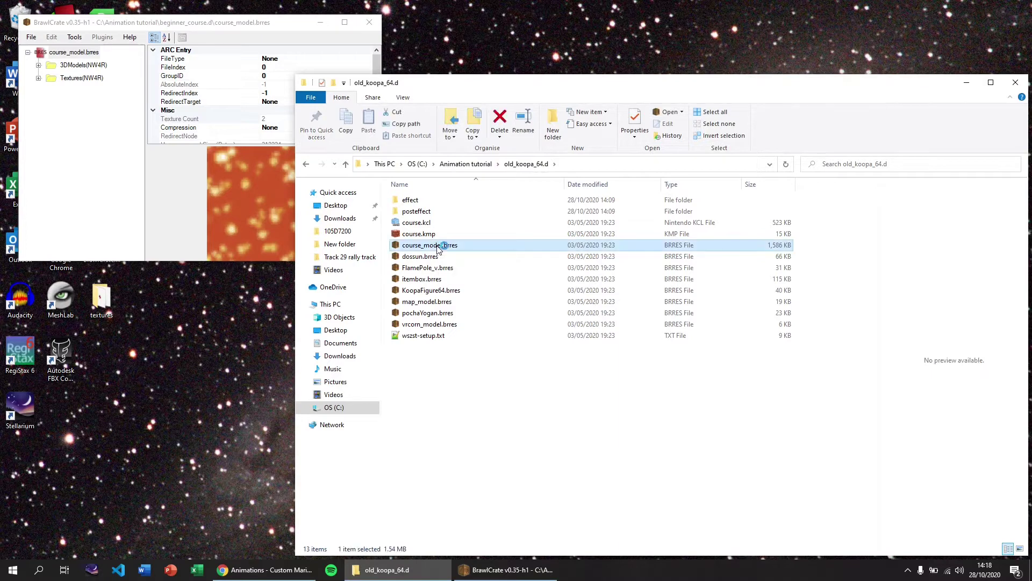
pyautogui.doubleClick(439, 248)
# Snap the two BrawlCrate windows left and right and expand the old Koopa AnmTexSrt animations
pyautogui.press('super+Left')
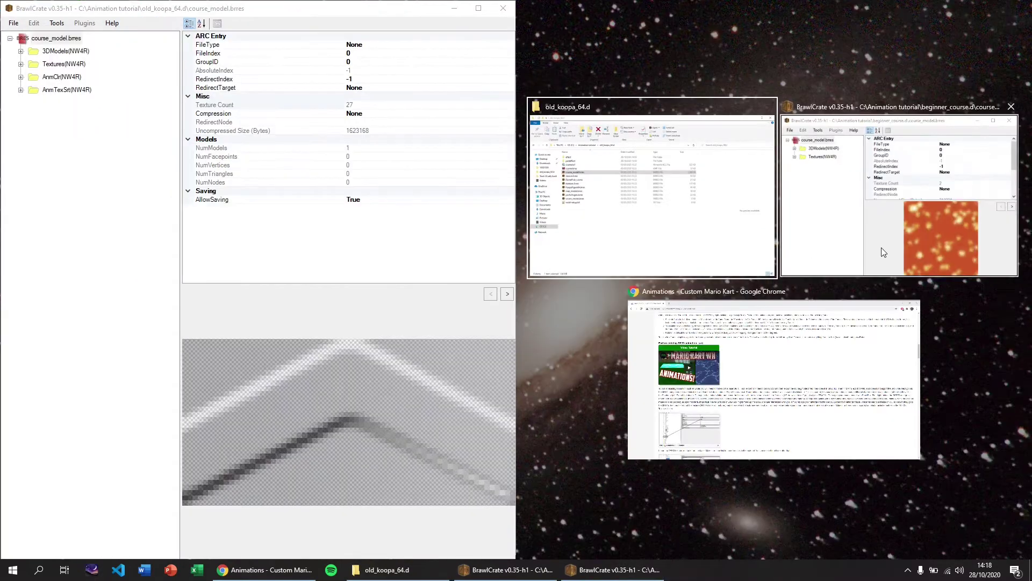
pyautogui.click(883, 252)
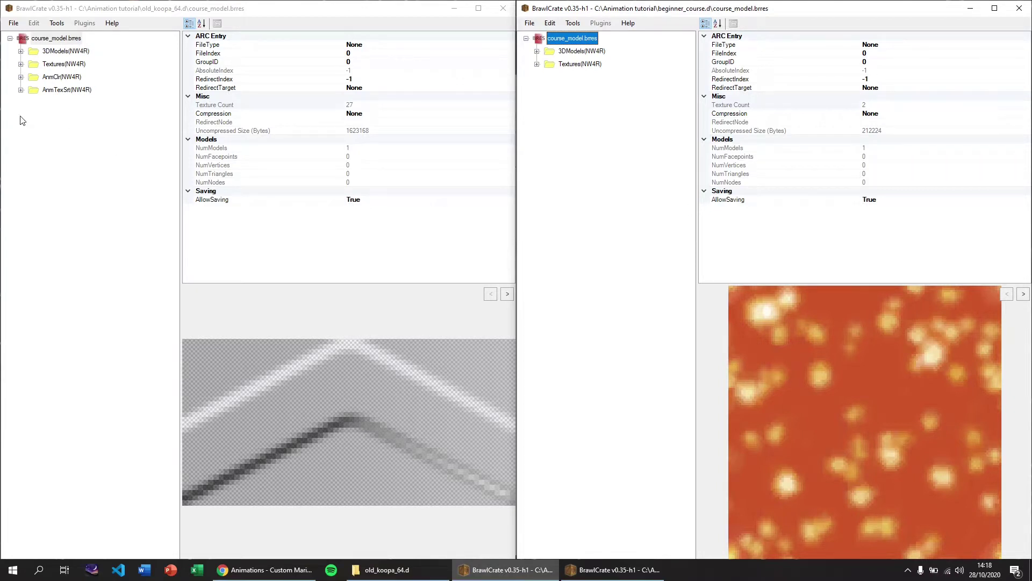
pyautogui.click(22, 97)
pyautogui.click(21, 89)
pyautogui.click(31, 103)
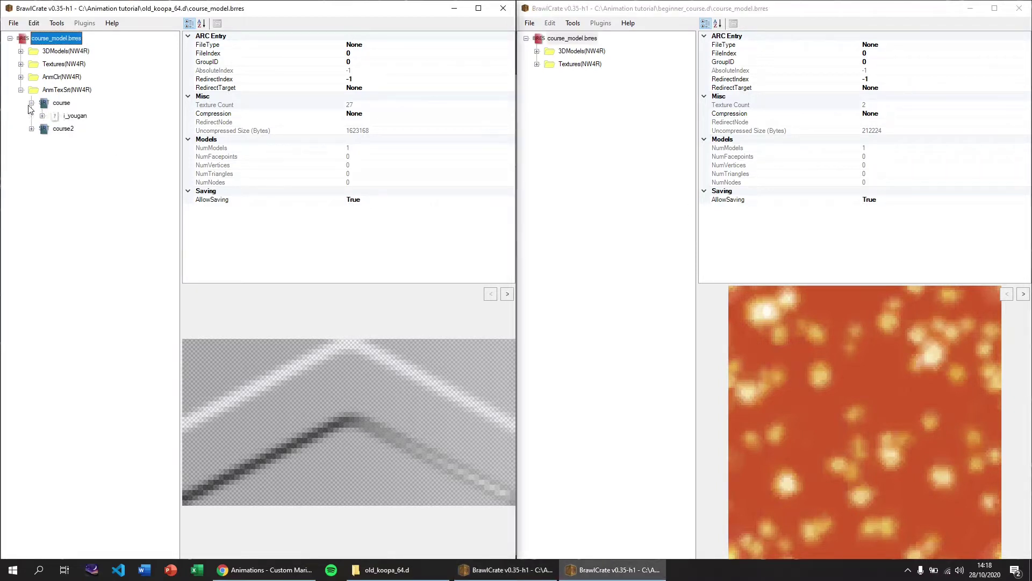
pyautogui.click(31, 128)
# Export the course texture animation as course.srt0 into animation data
pyautogui.click(49, 106)
pyautogui.rightClick(49, 106)
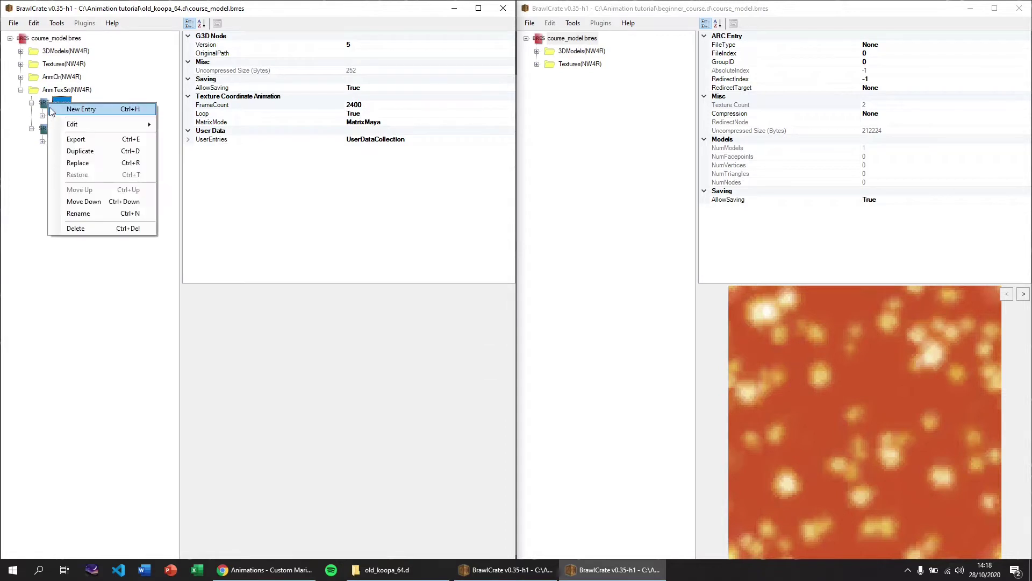
pyautogui.click(76, 139)
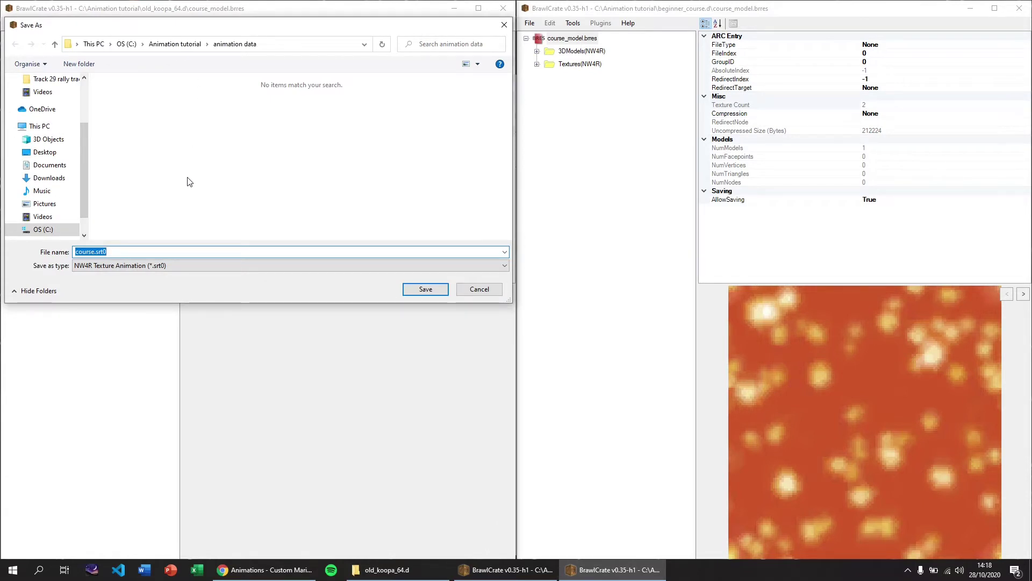
pyautogui.press('Return')
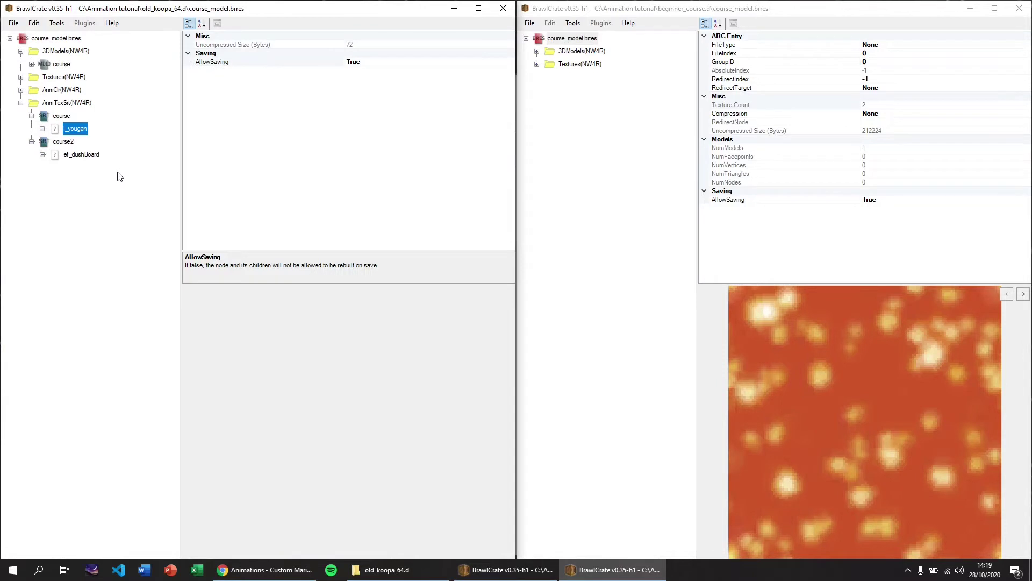
# Export the i_yougan material from the course model as i_yougan.mdl0mat, then expand its texture references
pyautogui.click(32, 65)
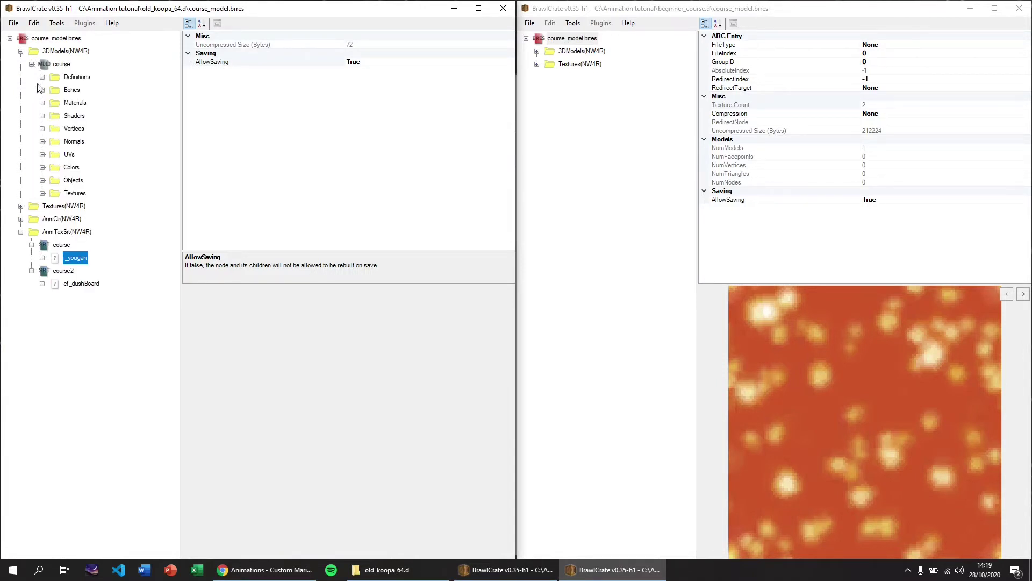
pyautogui.click(42, 103)
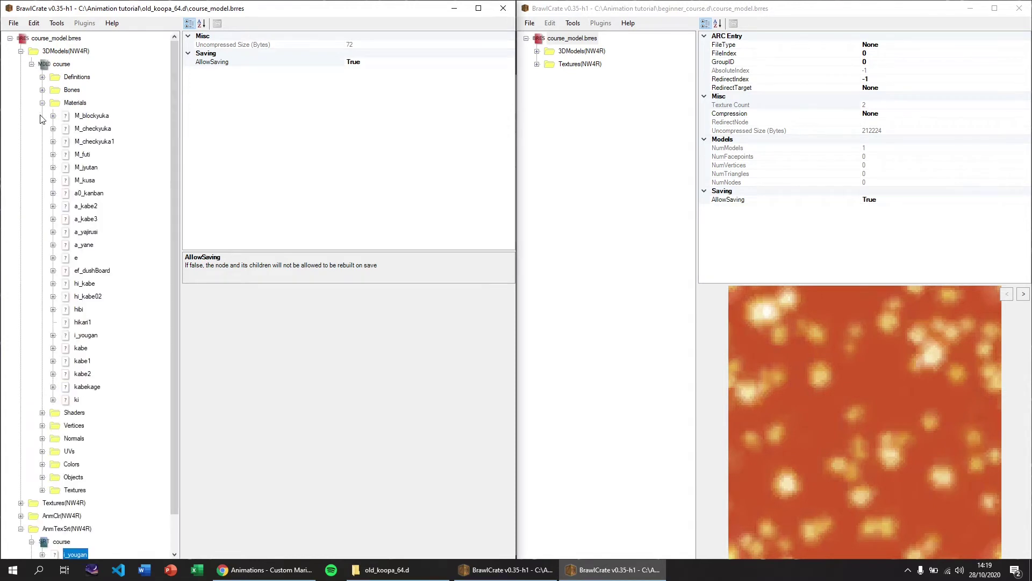
pyautogui.click(85, 335)
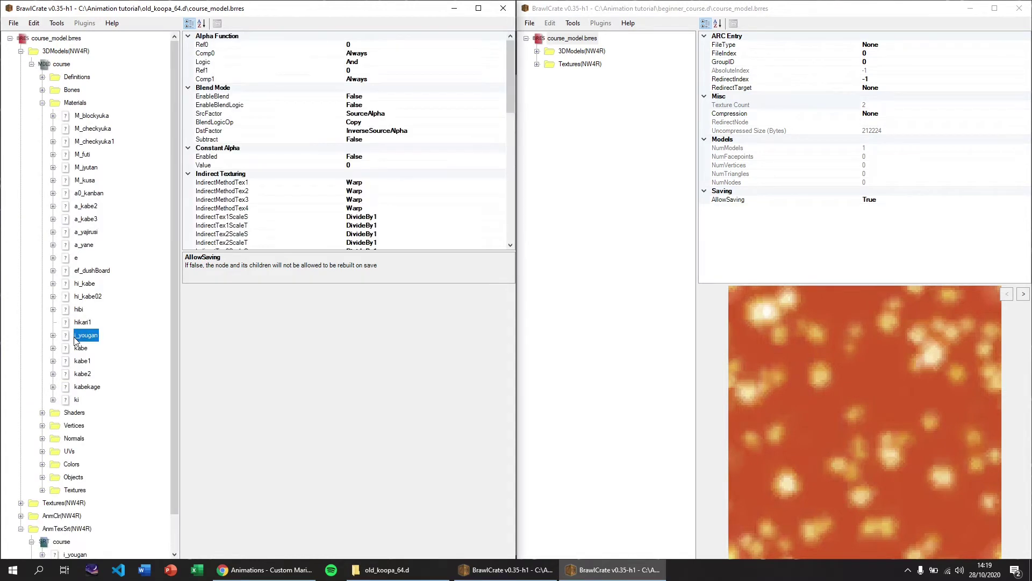
pyautogui.scroll(-1, 75, 377)
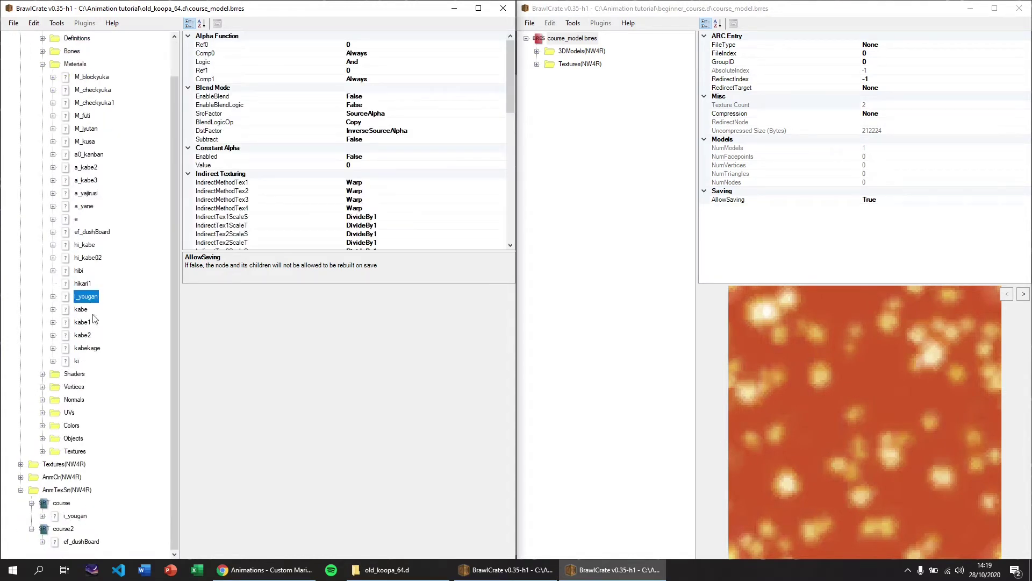
pyautogui.hotkey('ctrl', 'e')
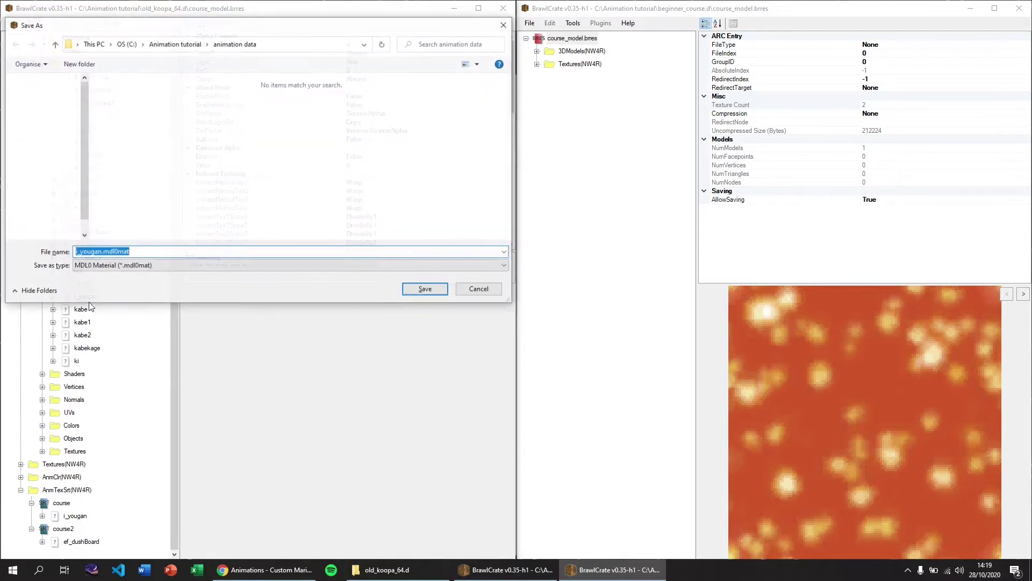
pyautogui.press('Return')
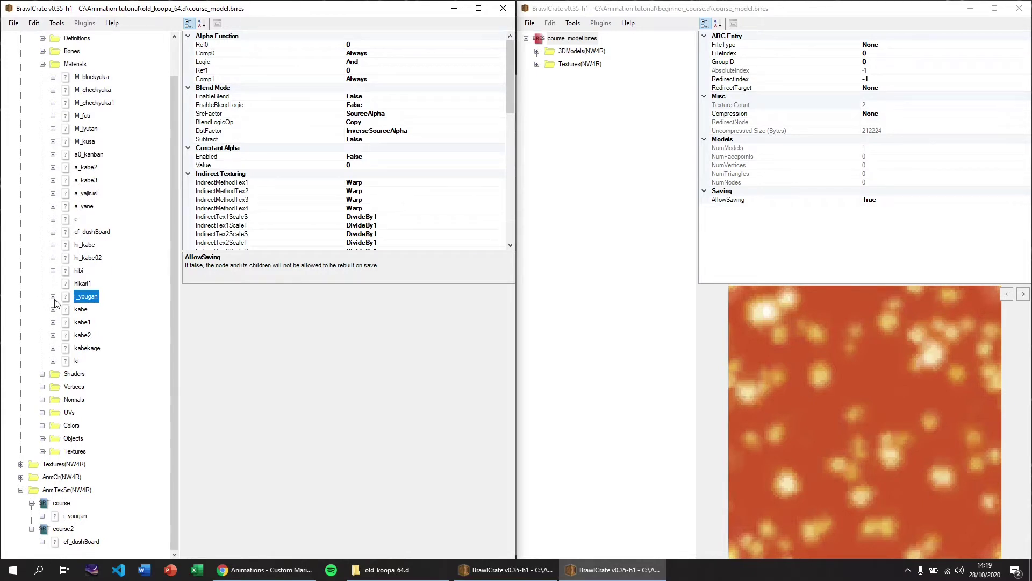
pyautogui.click(53, 296)
# Check i_yougan's texture references ef_volcSurfaceMip3, ef_volIndMip and ef_yoganAmi1
pyautogui.click(88, 311)
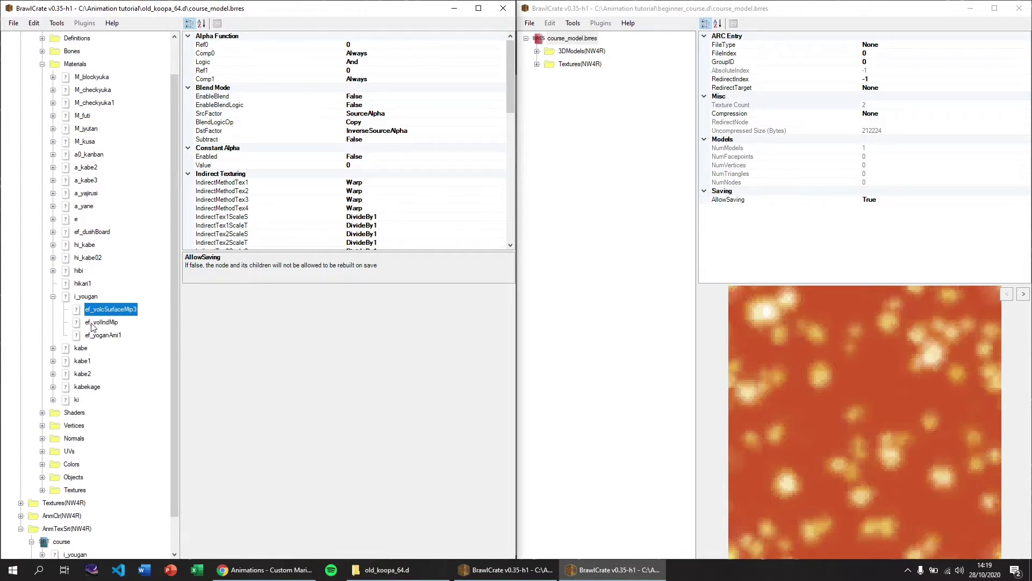
pyautogui.click(94, 323)
pyautogui.click(96, 334)
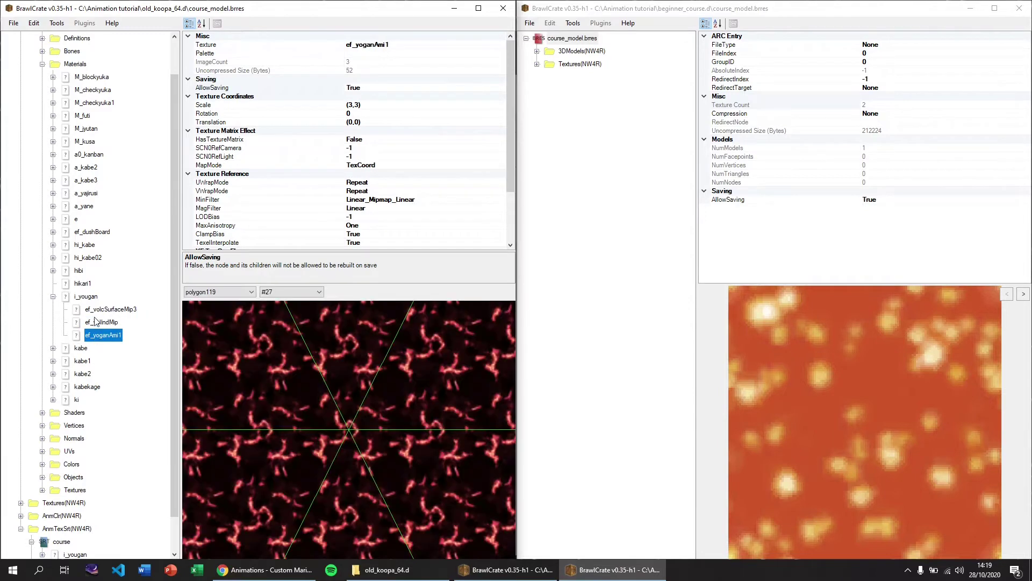
pyautogui.click(103, 311)
pyautogui.scroll(-1, 78, 388)
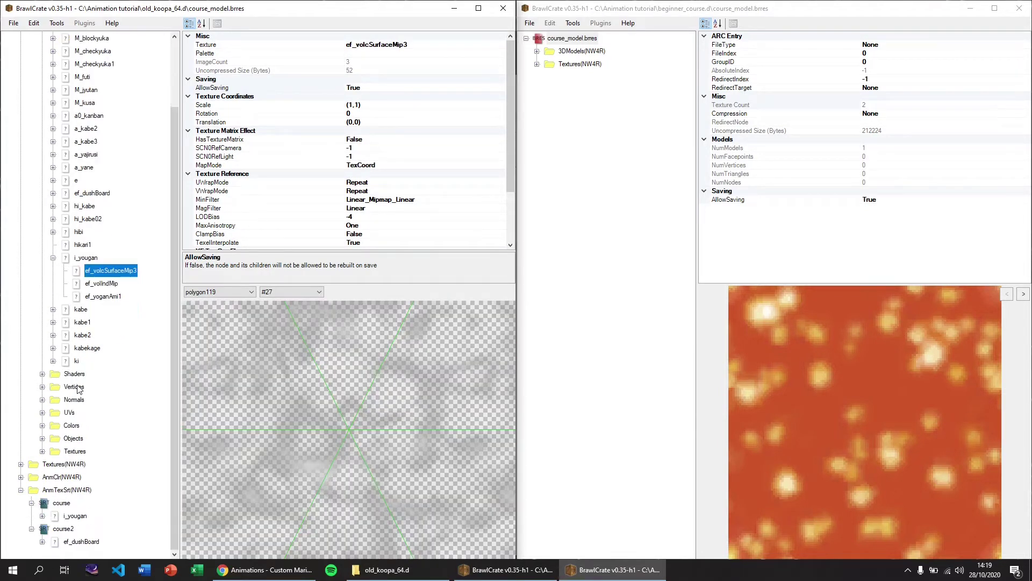
# Export ef_volcSurfaceMip3 from Textures(NW4R) as a .tex0 file into animation data
pyautogui.click(21, 463)
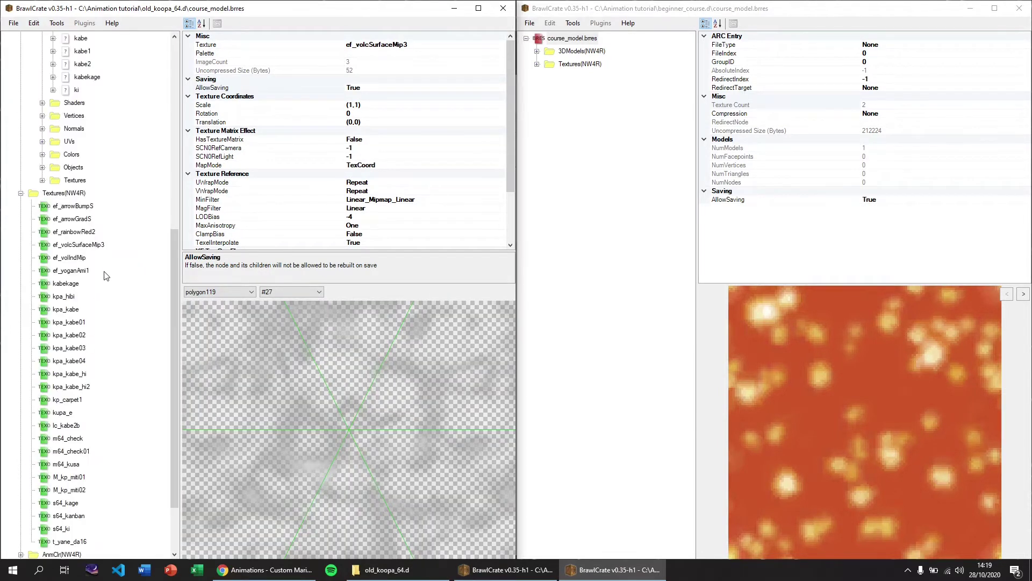
pyautogui.click(89, 246)
pyautogui.scroll(5, 93, 267)
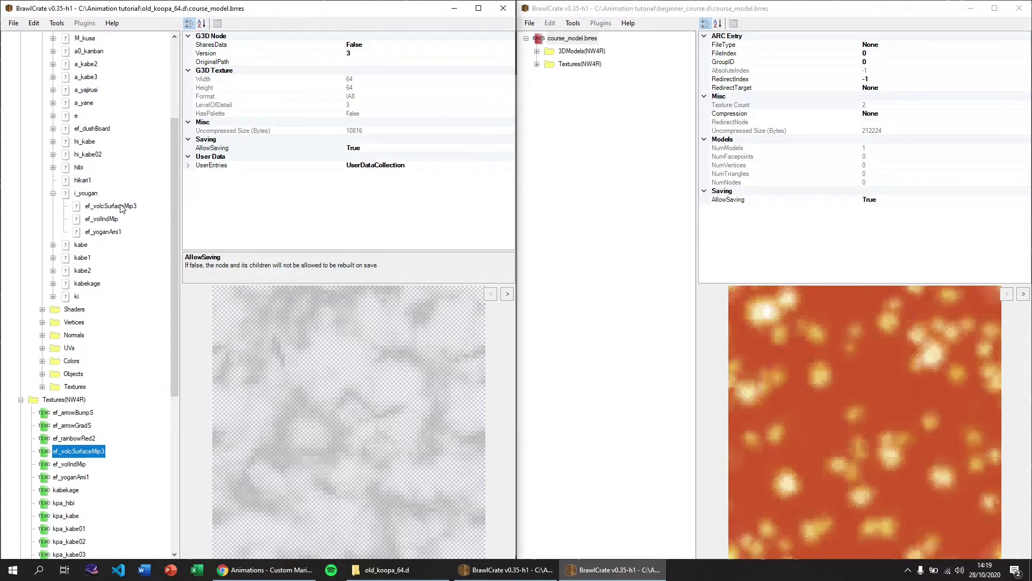
pyautogui.click(78, 462)
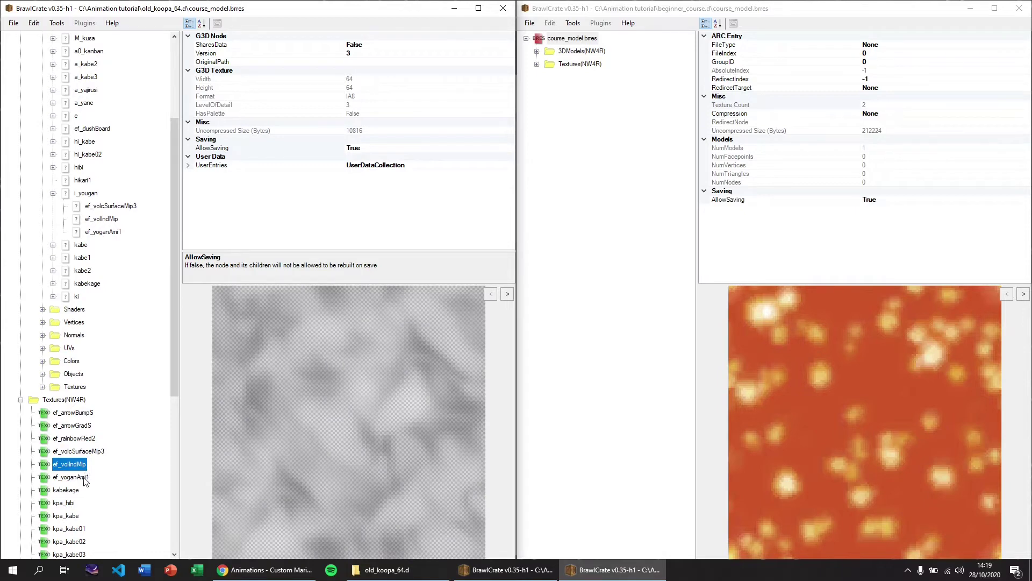
pyautogui.click(81, 477)
pyautogui.keyDown('shift'); pyautogui.click(82, 453); pyautogui.keyUp('shift')
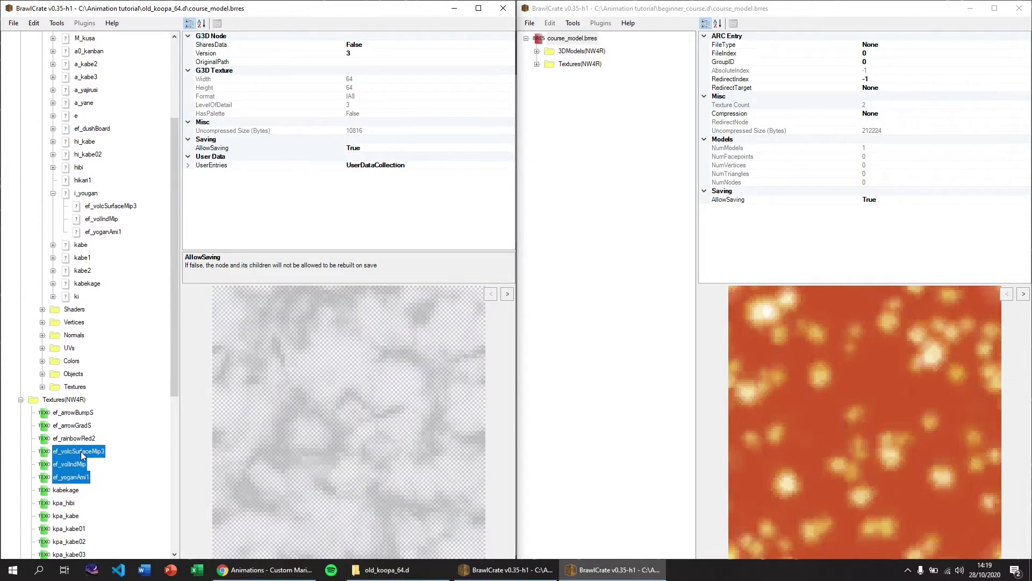
pyautogui.hotkey('ctrl', 'e')
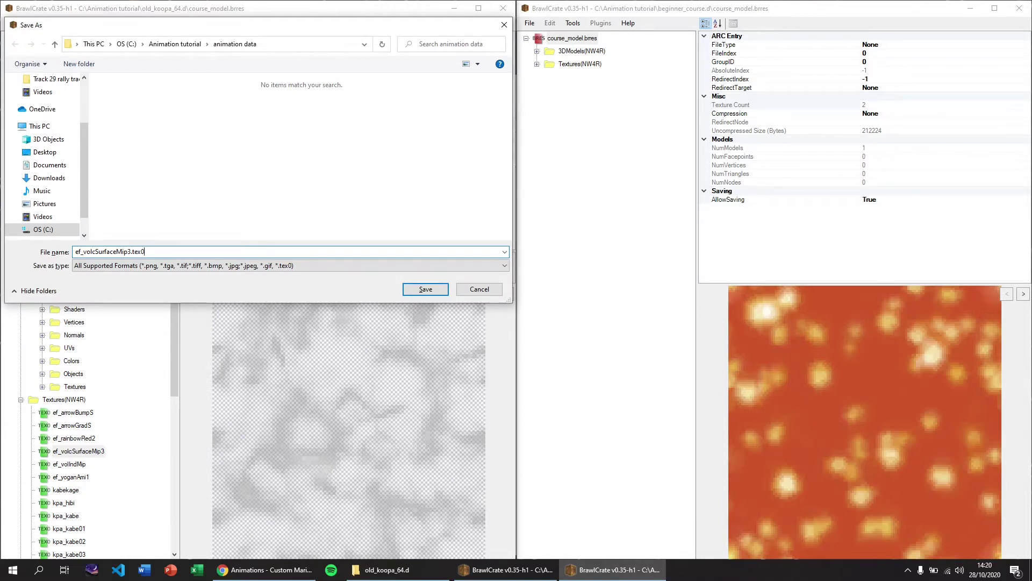
pyautogui.press('Return')
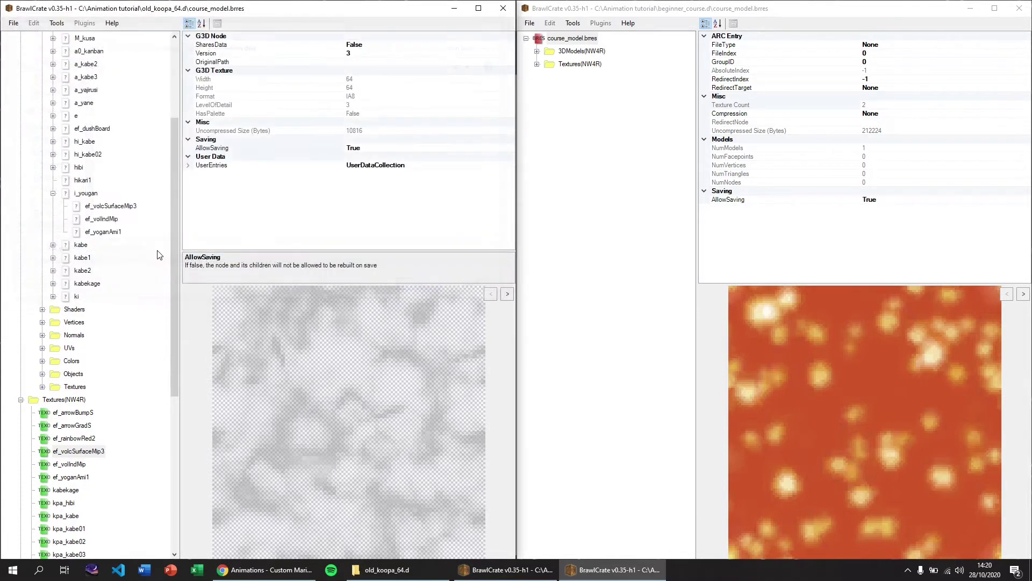
# Export ef_volIndMip as a .tex0 file, replacing the png extension
pyautogui.click(70, 465)
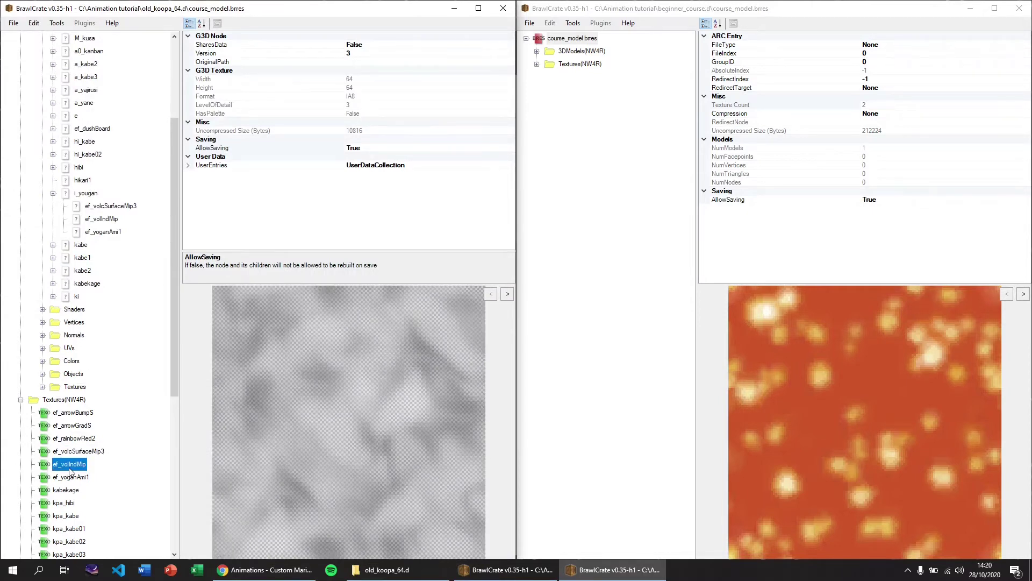
pyautogui.hotkey('ctrl', 'e')
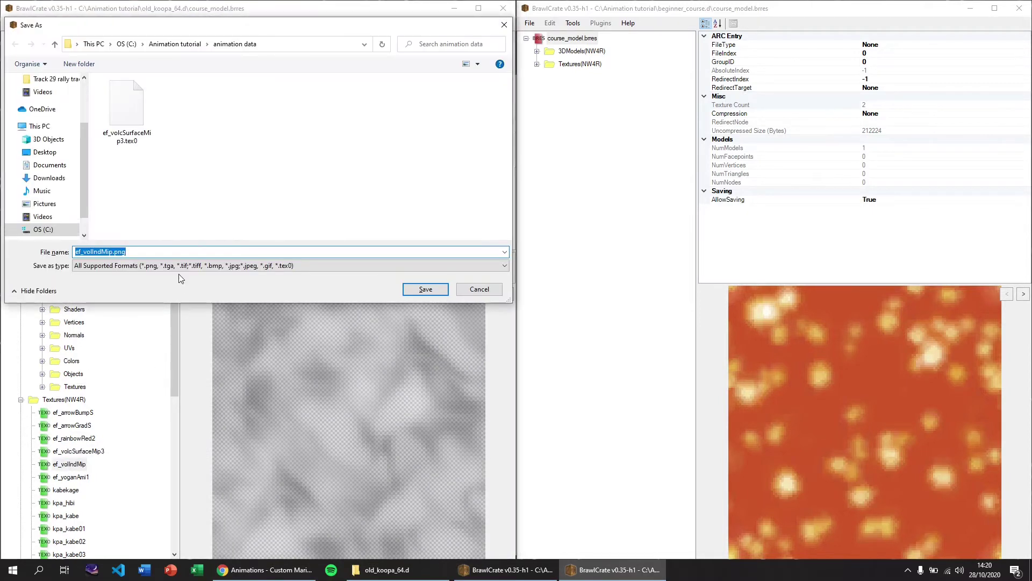
pyautogui.click(172, 252)
pyautogui.press('BackSpace')
pyautogui.press('BackSpace')
pyautogui.write('tex0')
pyautogui.press('Return')
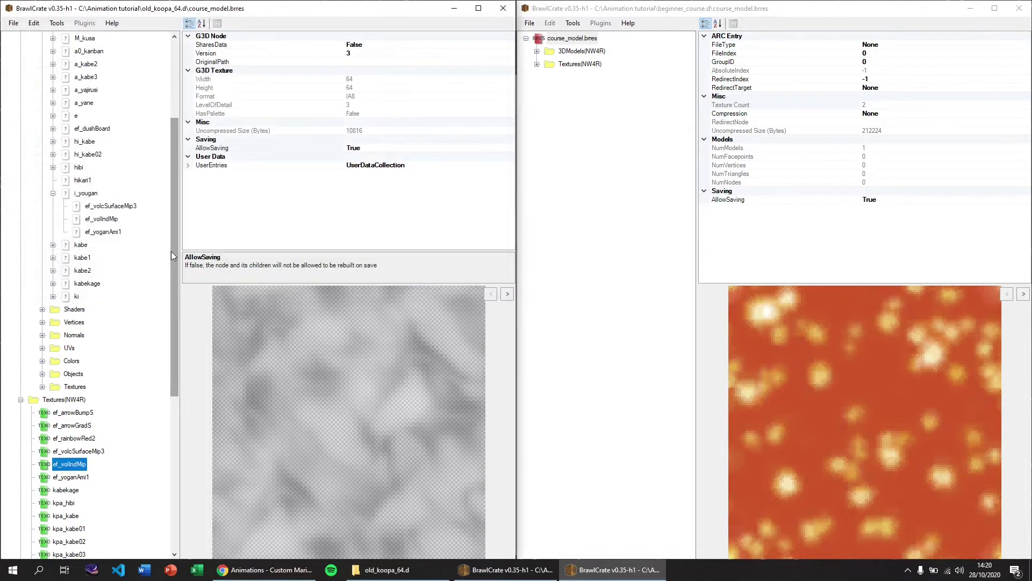
# Export ef_yoganAmi1 as a .tex0 file into animation data
pyautogui.press('Down')
pyautogui.hotkey('ctrl', 'e')
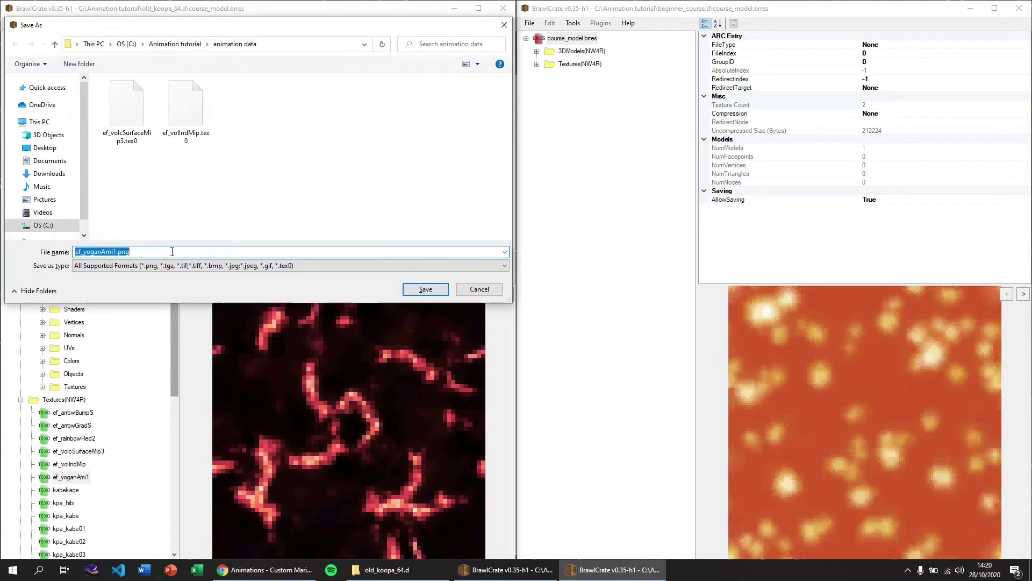
pyautogui.click(172, 252)
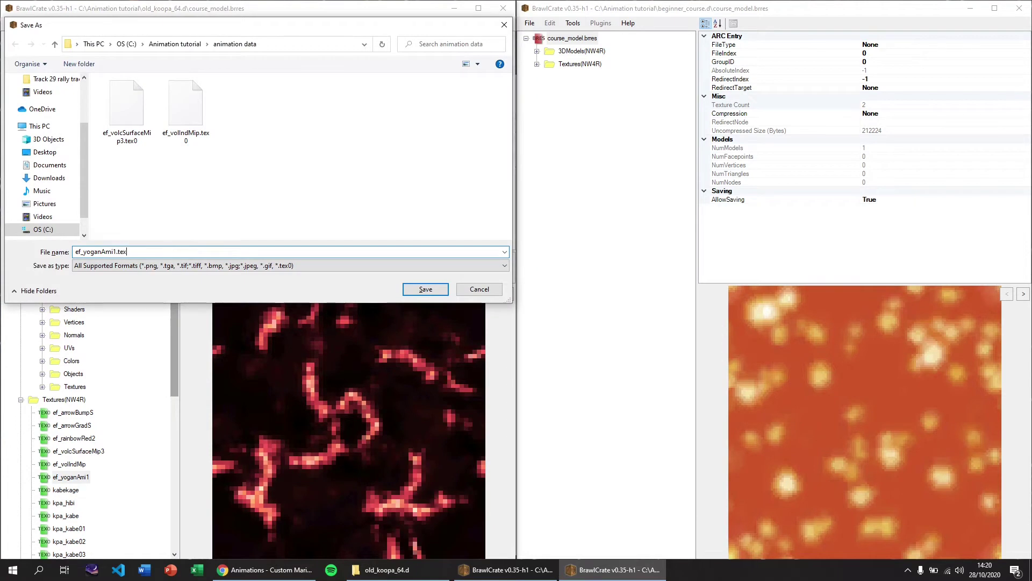
pyautogui.press('Return')
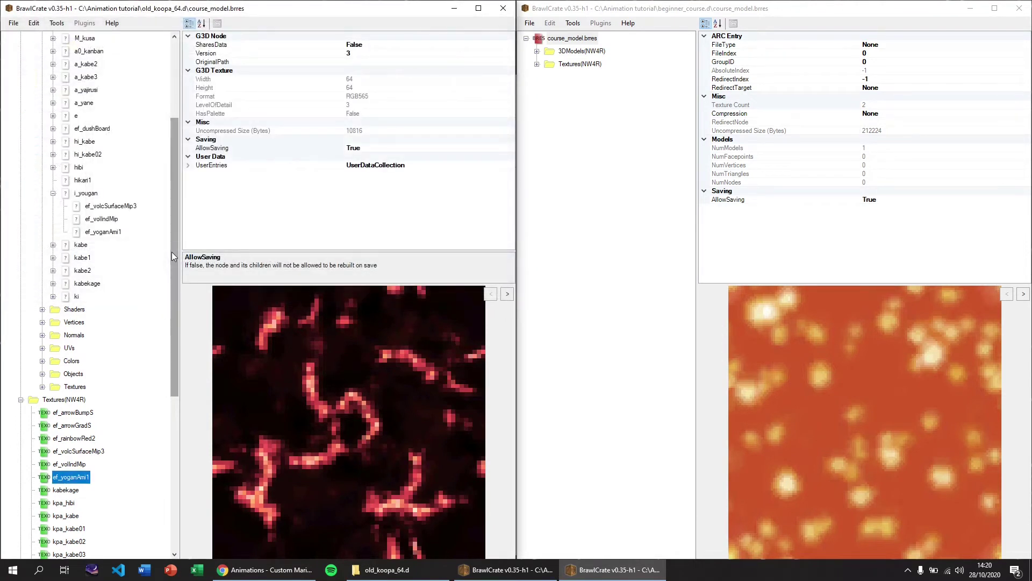
# Confirm i_yougan uses Shader 5, then export it as Shader 5.mdl0shade into animation data
pyautogui.scroll(4, 123, 328)
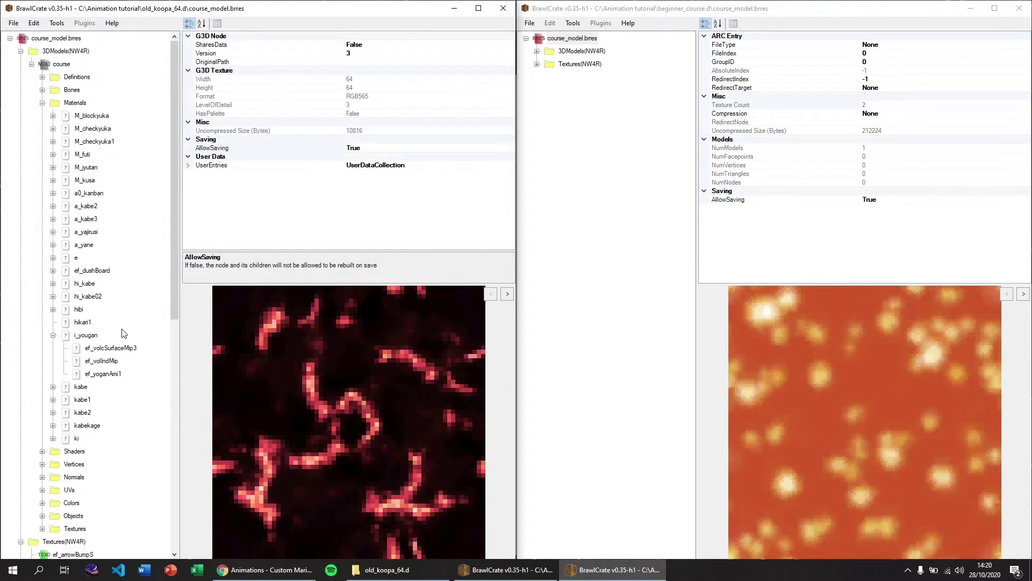
pyautogui.click(84, 337)
pyautogui.scroll(-5, 365, 114)
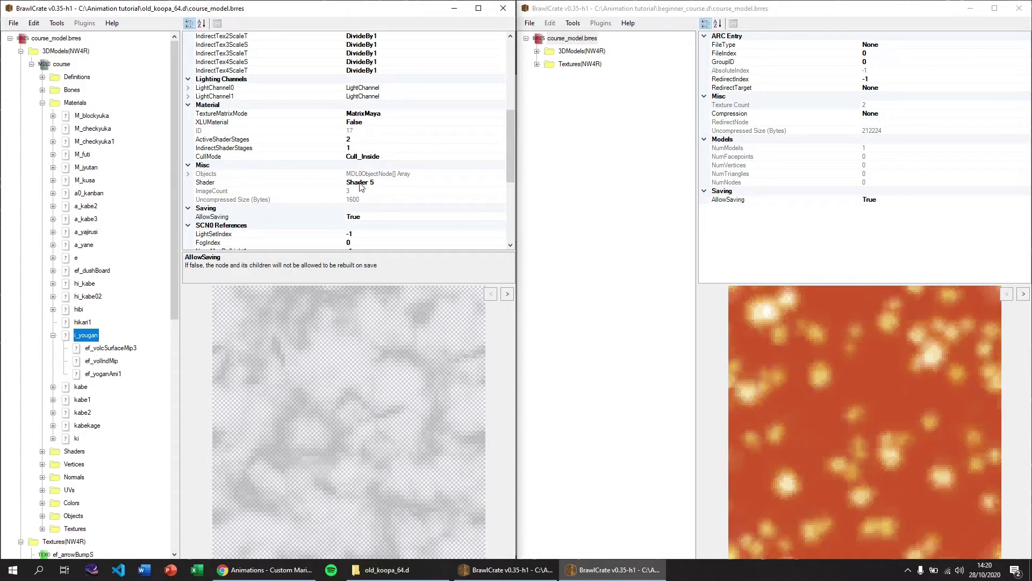
pyautogui.scroll(-8, 65, 216)
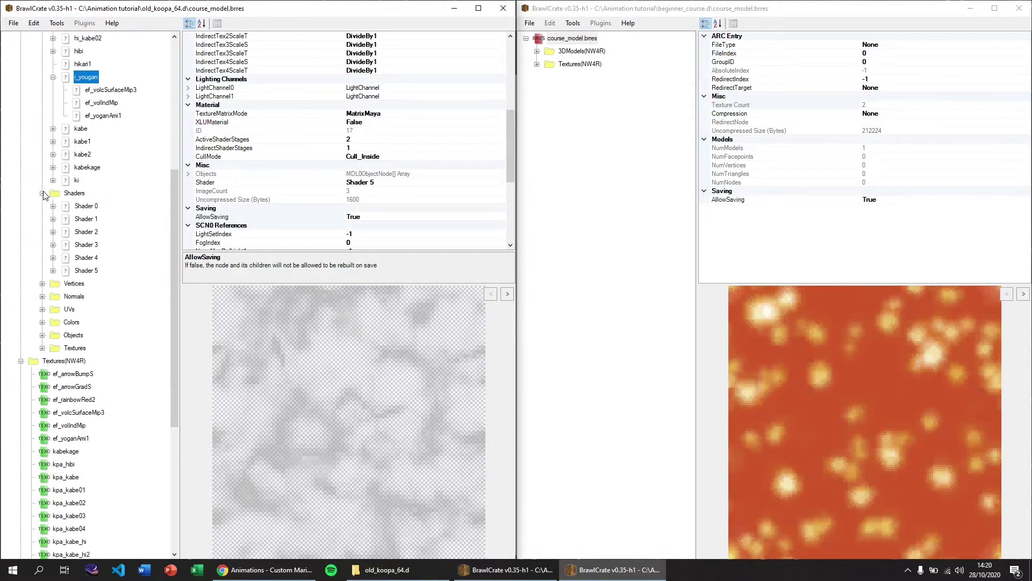
pyautogui.click(80, 271)
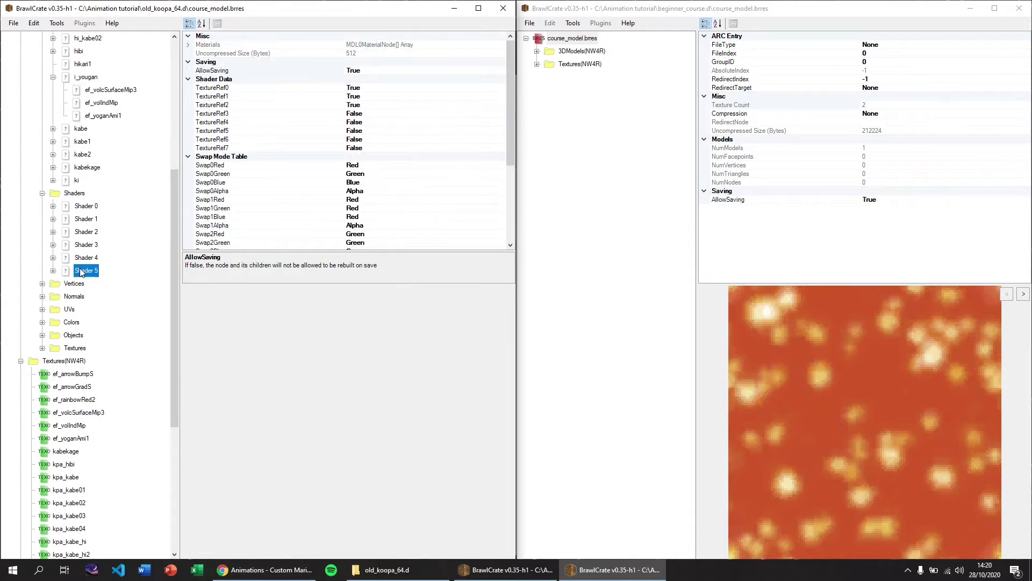
pyautogui.hotkey('ctrl', 'e')
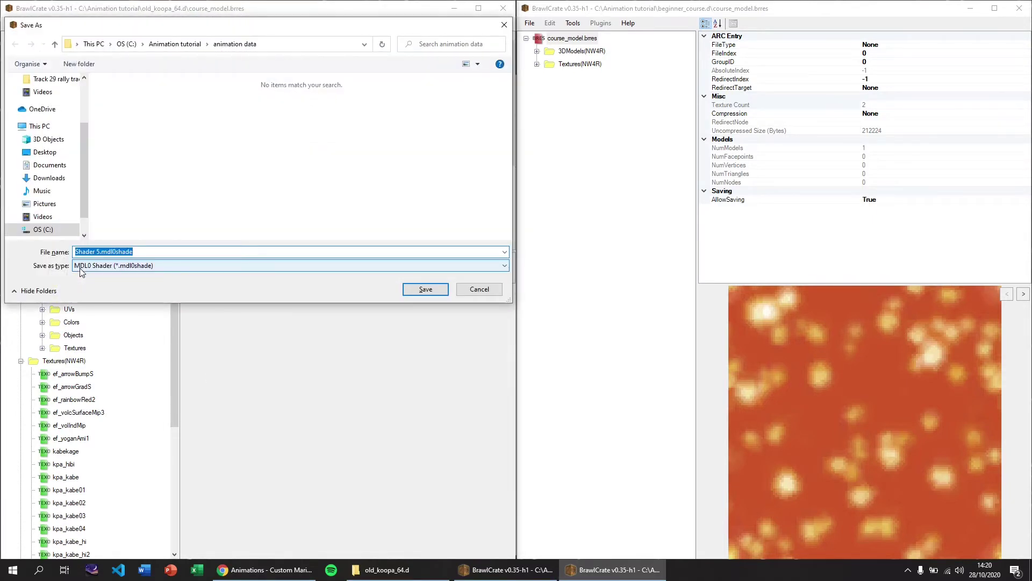
pyautogui.click(572, 38)
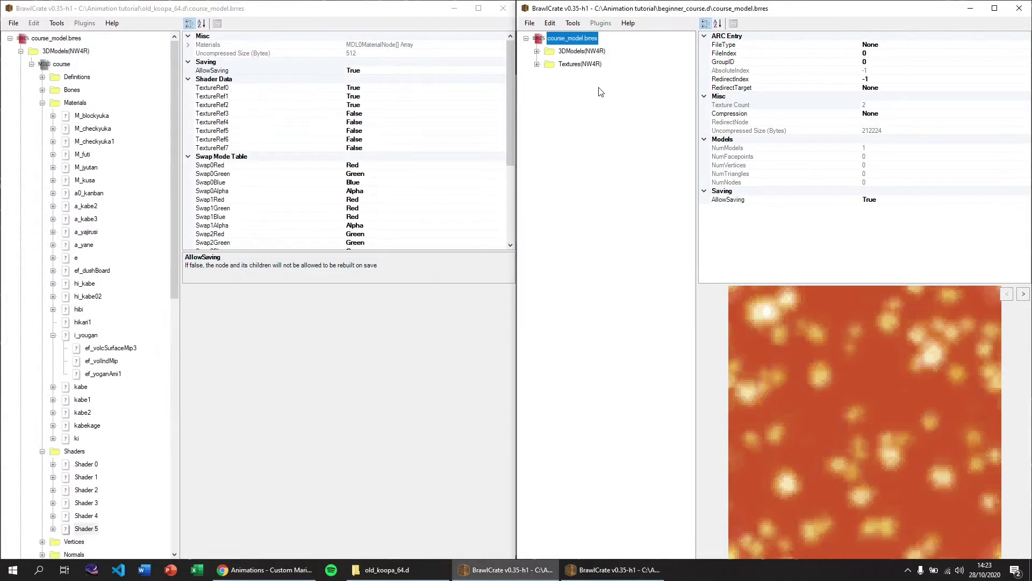
# Import course.srt0 from animation data into the beginner course_model.brres as a texture animation
pyautogui.rightClick(583, 42)
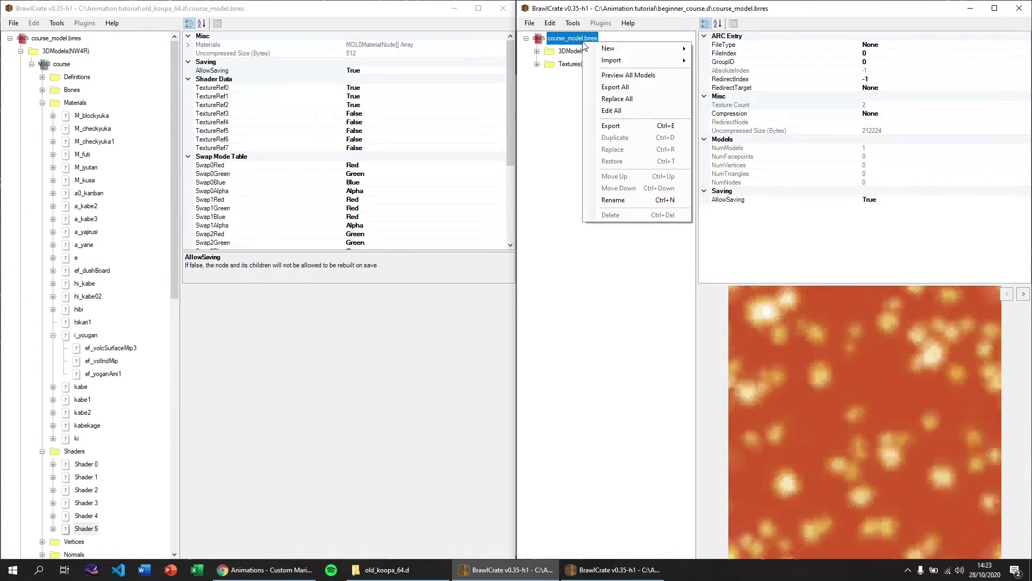
pyautogui.moveTo(603, 62)
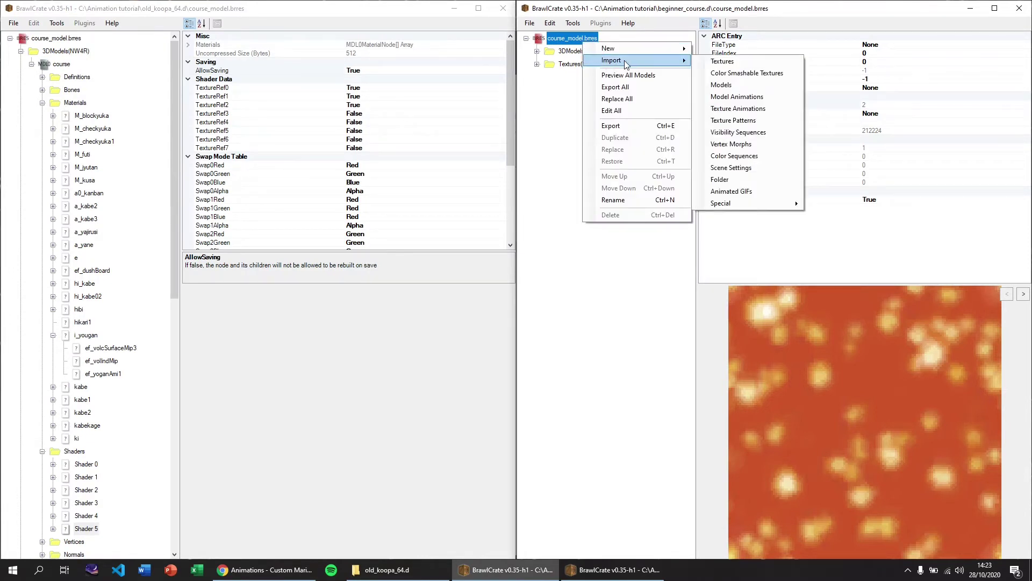
pyautogui.click(751, 112)
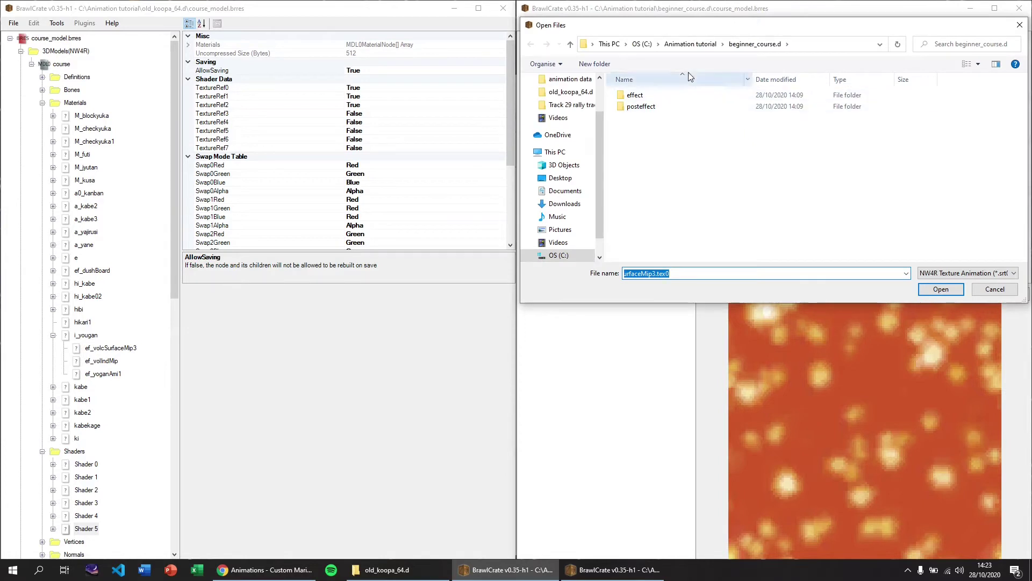
pyautogui.click(708, 44)
pyautogui.doubleClick(657, 95)
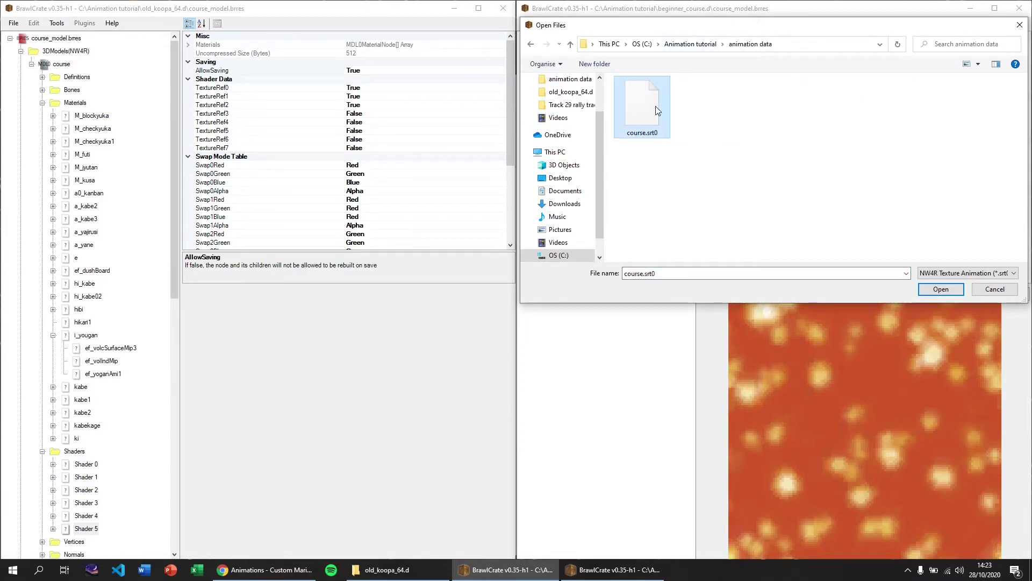
pyautogui.doubleClick(656, 108)
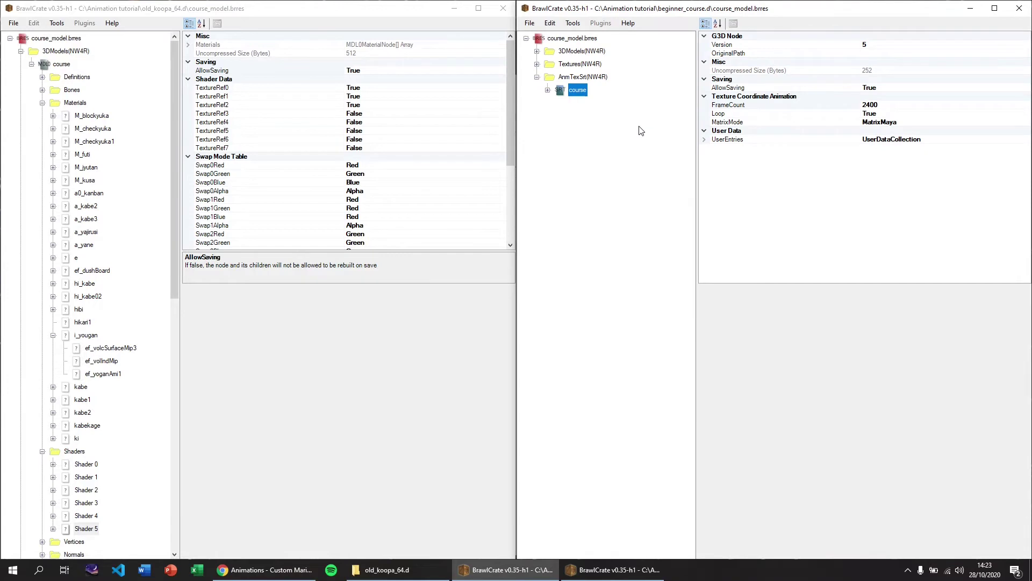
# Import Shader 5.mdl0shade into the beginner course's course model as a shader asset
pyautogui.click(573, 39)
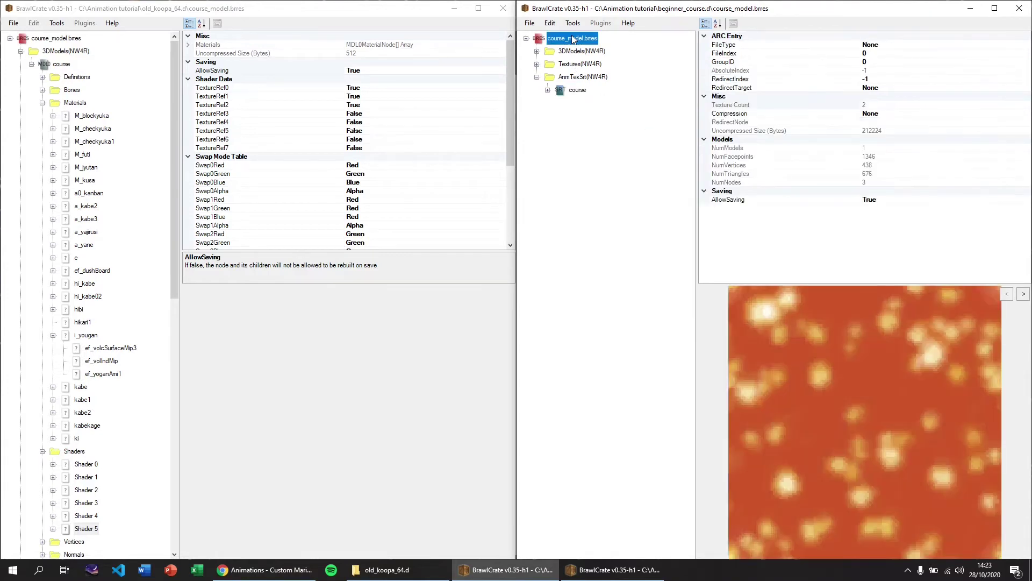
pyautogui.click(536, 51)
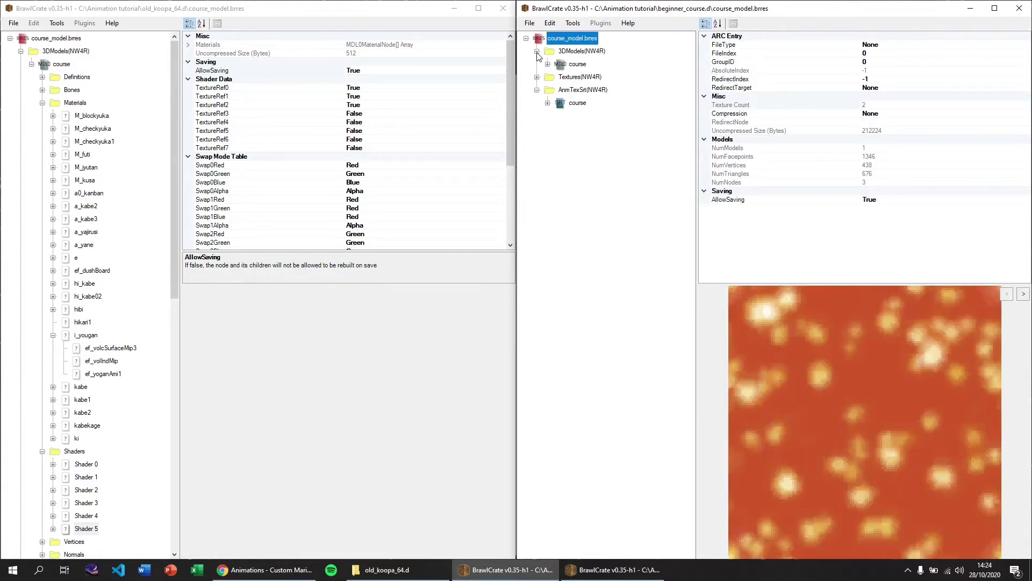
pyautogui.click(572, 65)
pyautogui.rightClick(572, 65)
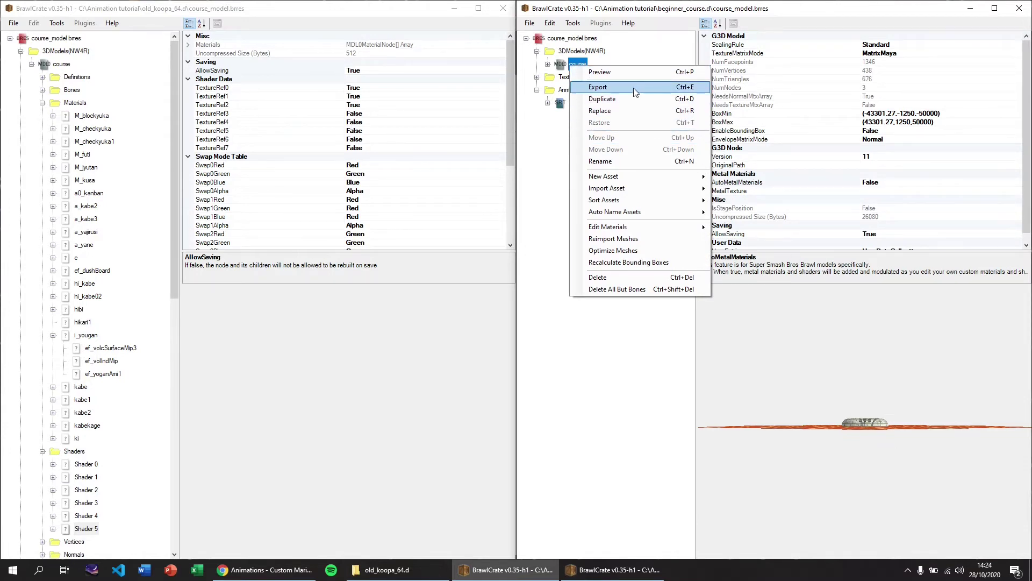
pyautogui.moveTo(611, 187)
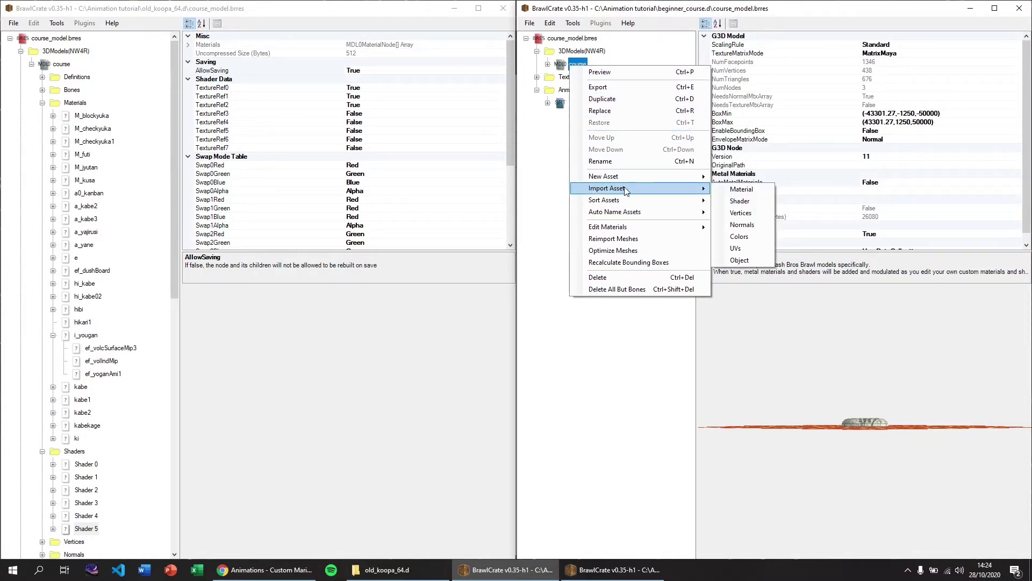
pyautogui.click(724, 199)
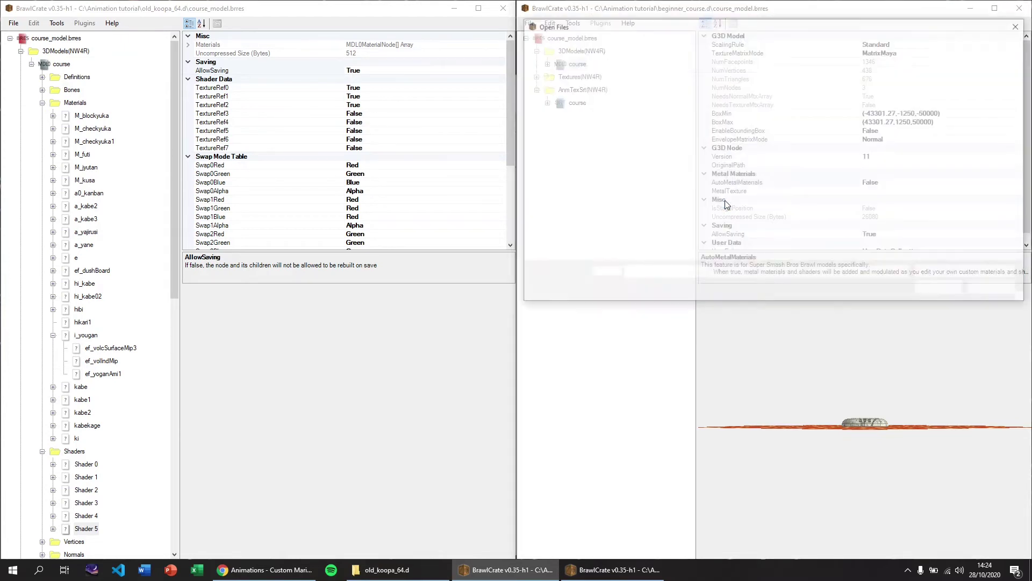
pyautogui.click(661, 125)
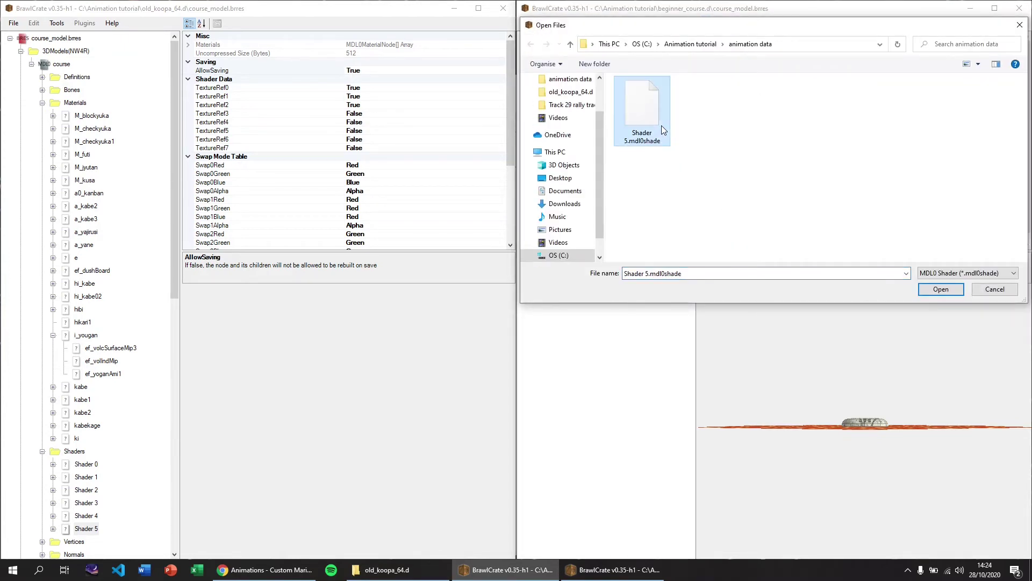
pyautogui.doubleClick(663, 130)
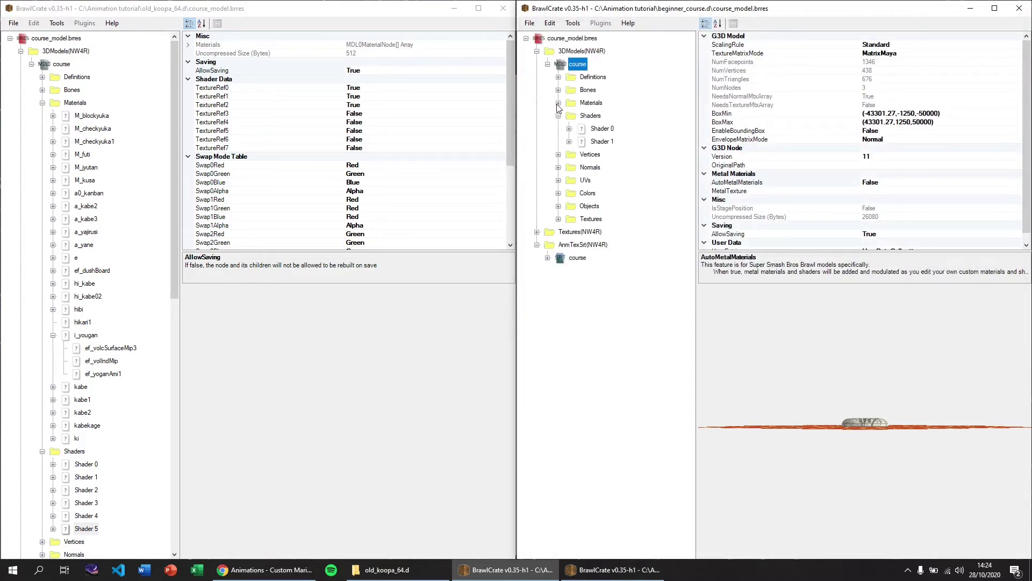
# Import ef_volcSurfaceMip3, ef_volIndMip and ef_yoganAmi1 .tex0 files into the beginner course file
pyautogui.click(563, 38)
pyautogui.rightClick(563, 36)
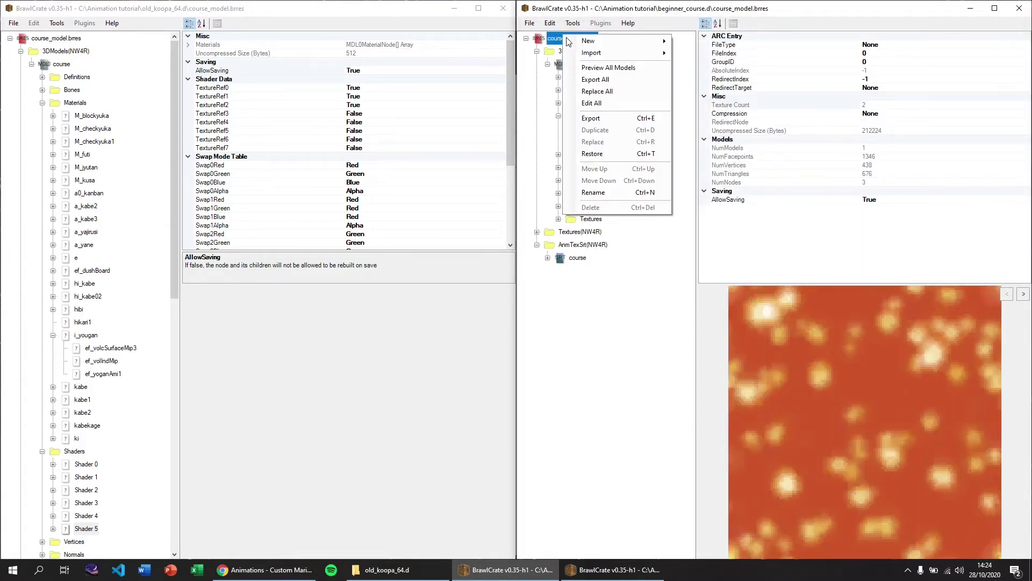
pyautogui.moveTo(579, 52)
pyautogui.moveTo(635, 53)
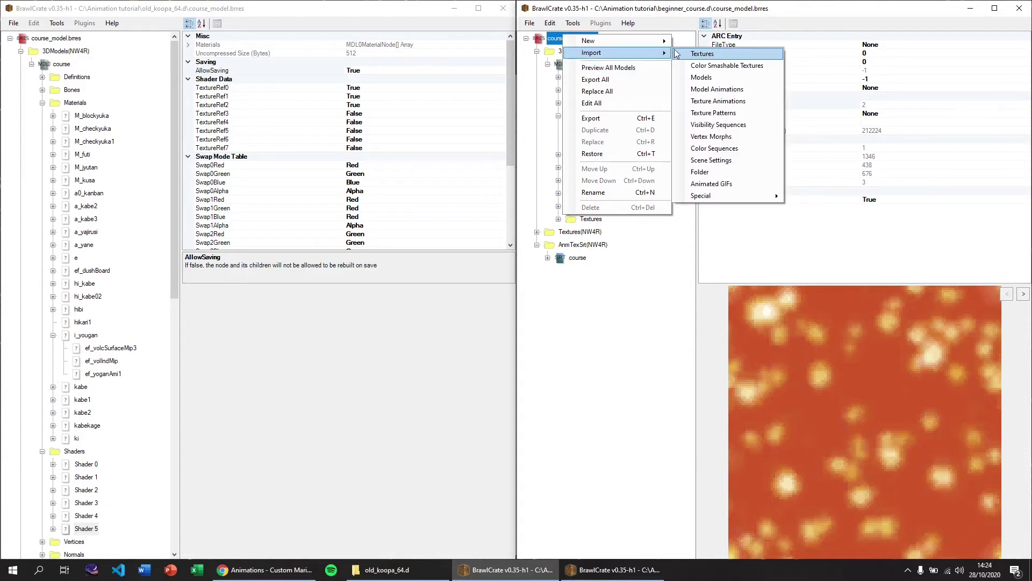
pyautogui.click(686, 57)
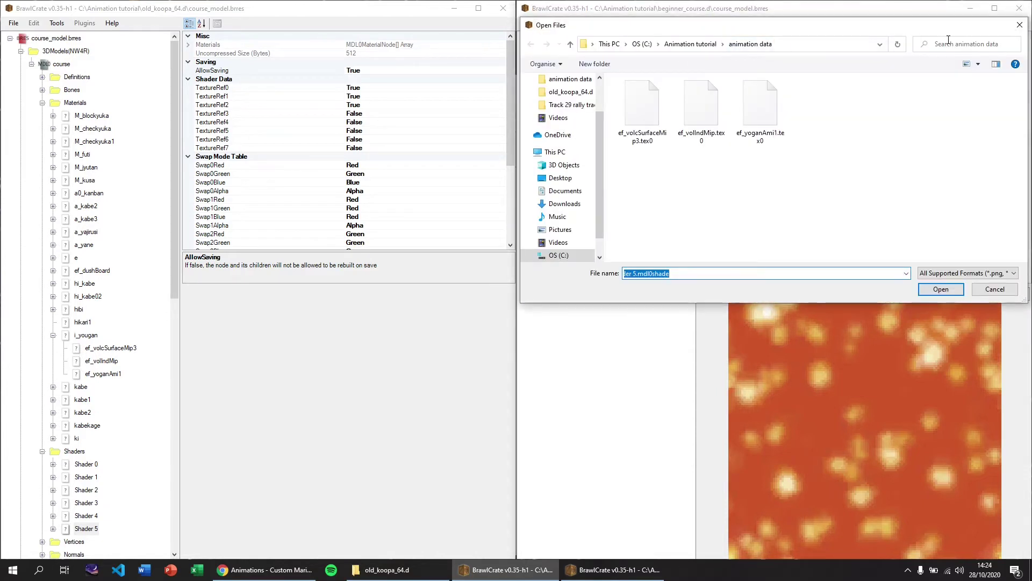
pyautogui.click(786, 122)
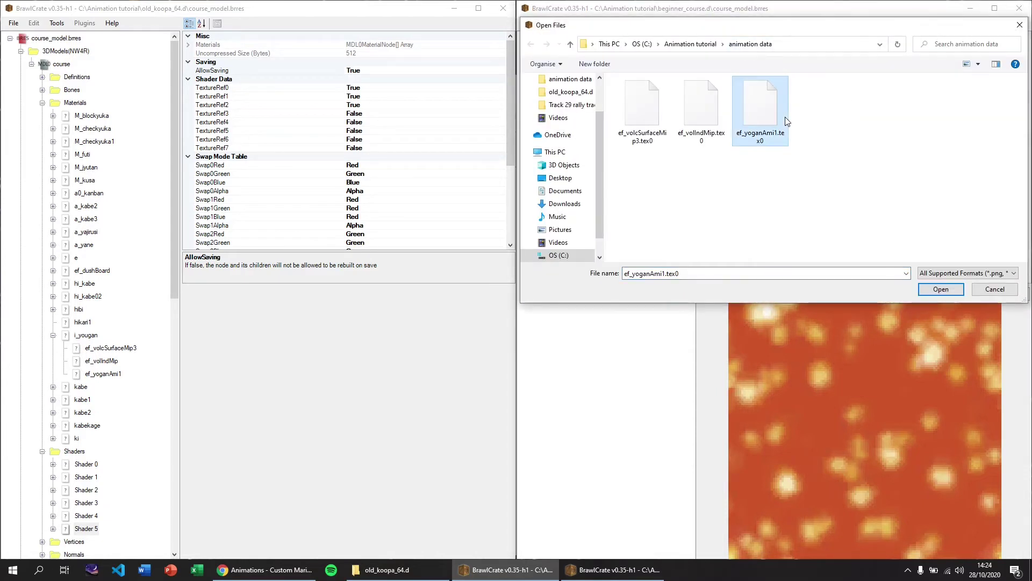
pyautogui.hotkey('ctrl', 'a')
pyautogui.press('Return')
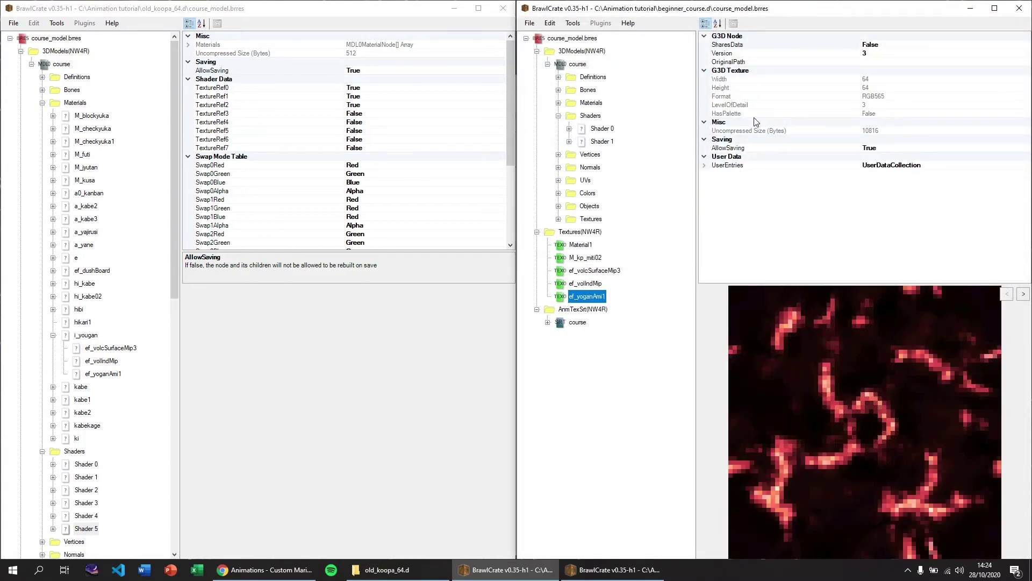
# Replace the Lava material with i_yougan.mdl0mat and expand the course animation to verify it
pyautogui.click(558, 104)
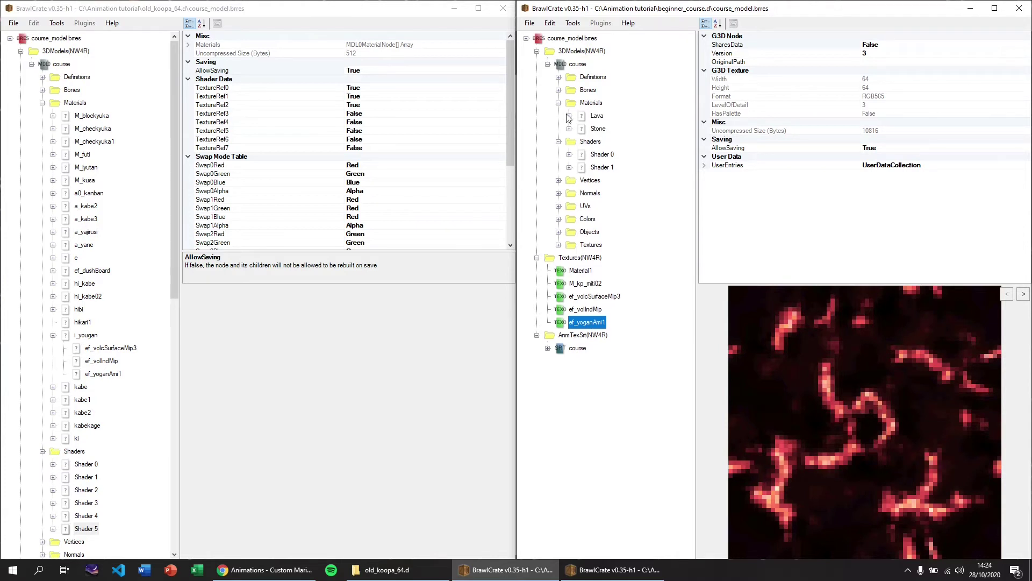
pyautogui.click(596, 116)
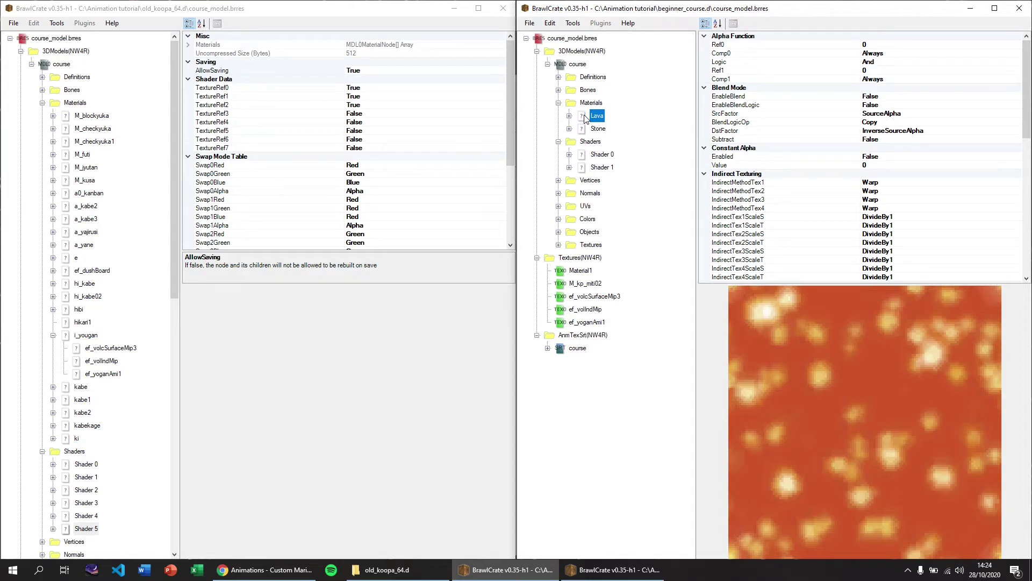
pyautogui.rightClick(585, 118)
pyautogui.click(599, 146)
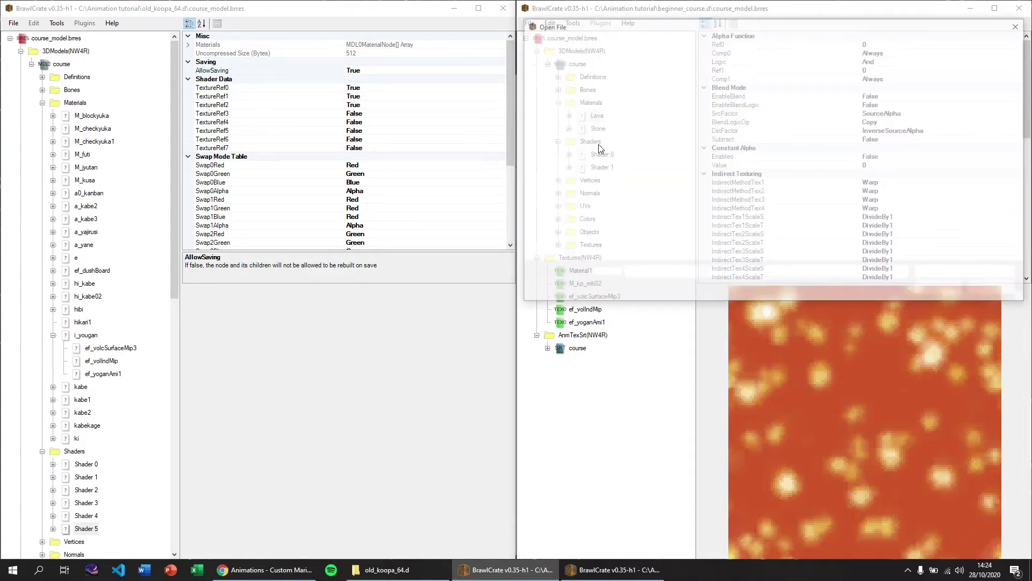
pyautogui.click(634, 131)
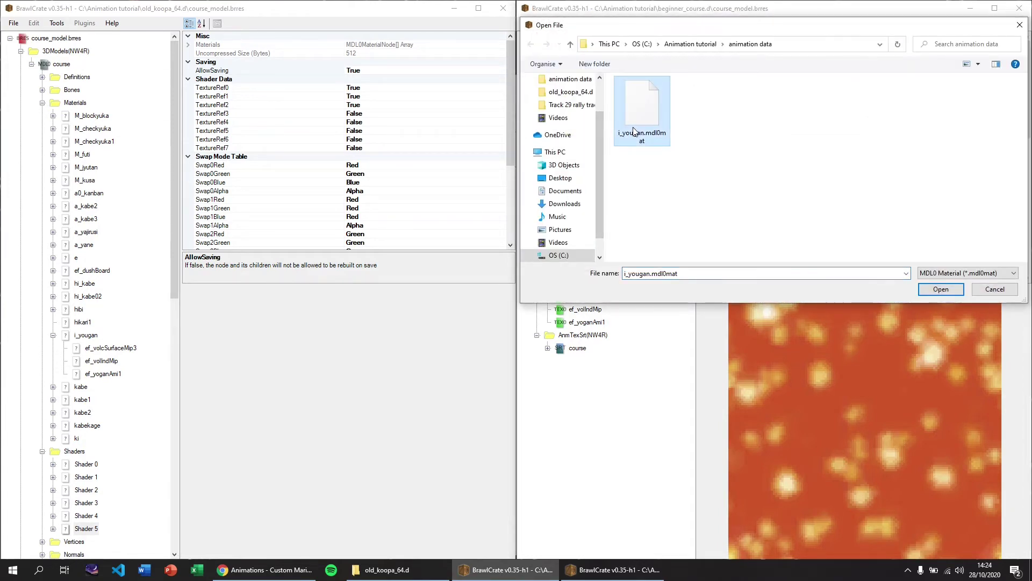
pyautogui.doubleClick(635, 132)
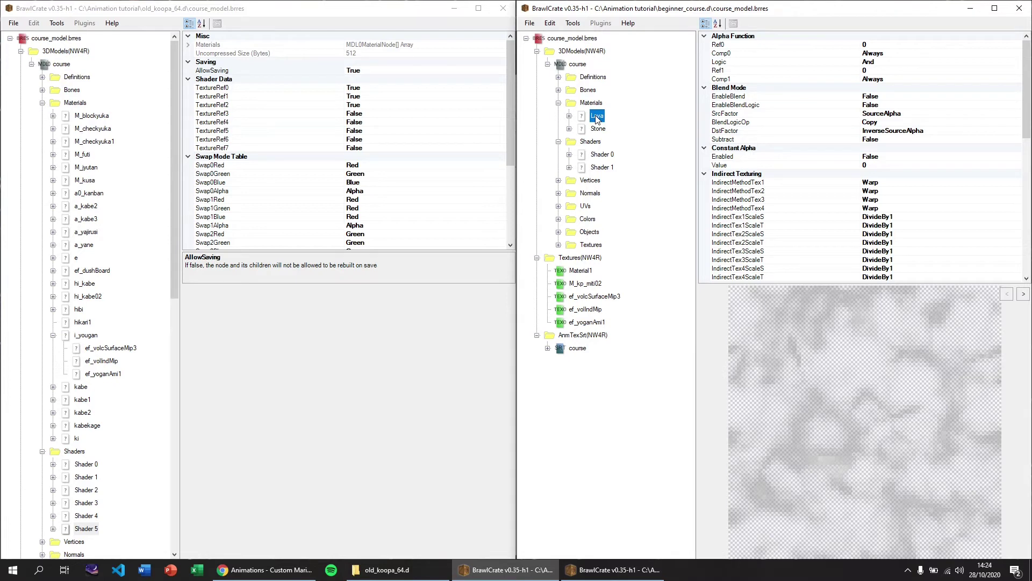
pyautogui.click(547, 348)
# Check the exact name of the i_yougan texture animation entry, leaving it unchanged
pyautogui.click(591, 361)
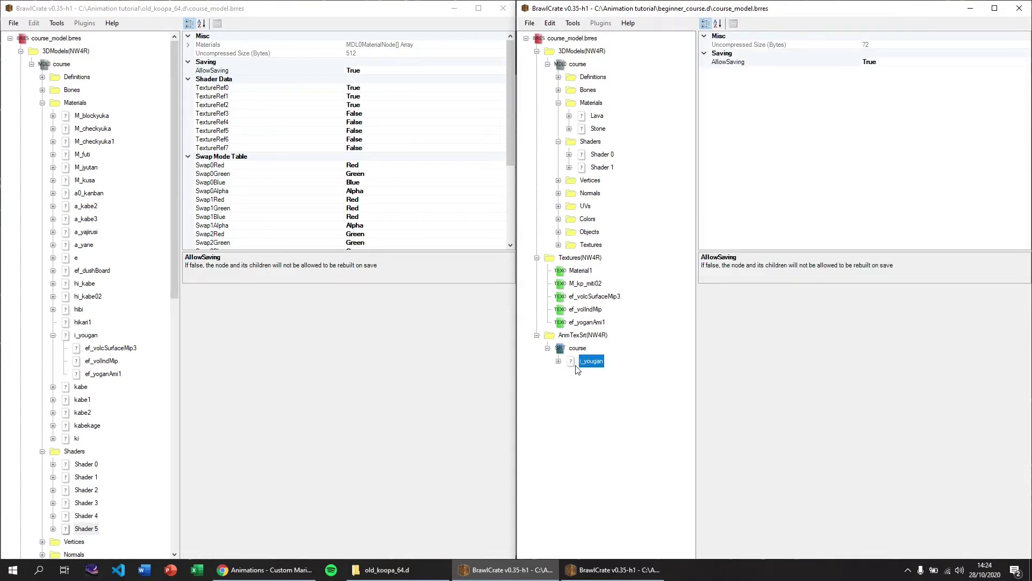
pyautogui.press('F2')
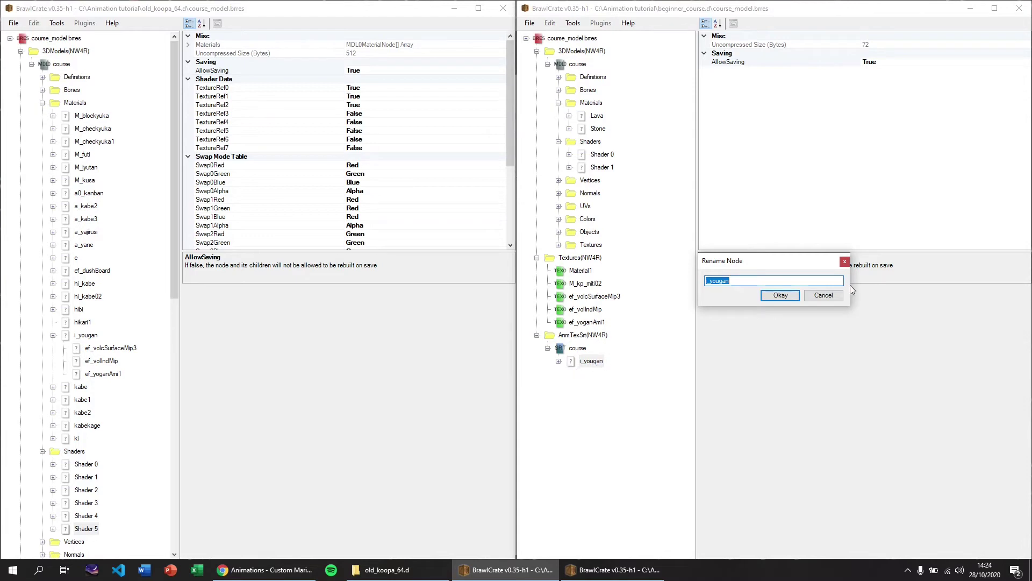
pyautogui.click(786, 296)
# Rename the Lava material to i_yougan and move it below Stone
pyautogui.click(597, 116)
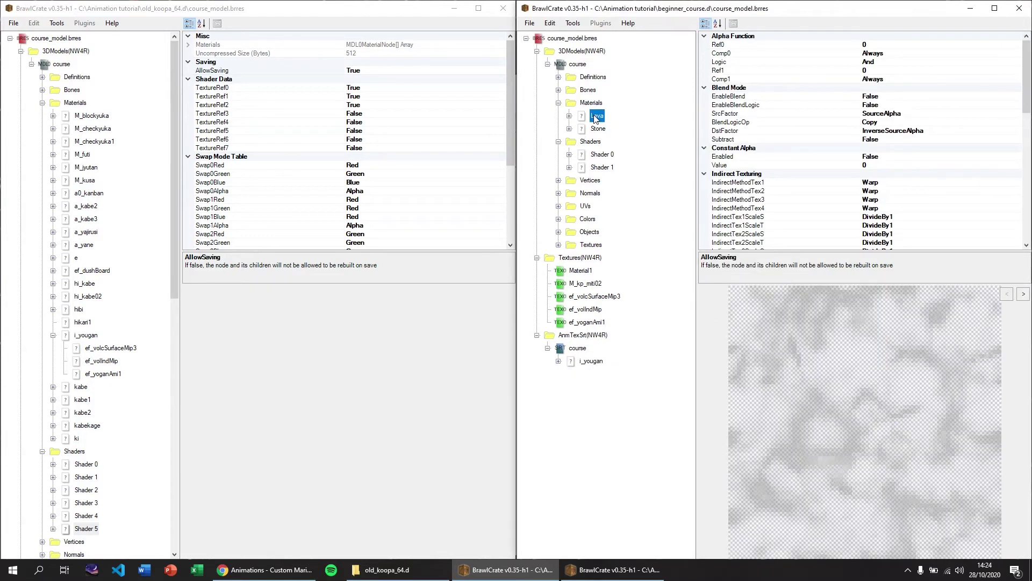
pyautogui.press('F2')
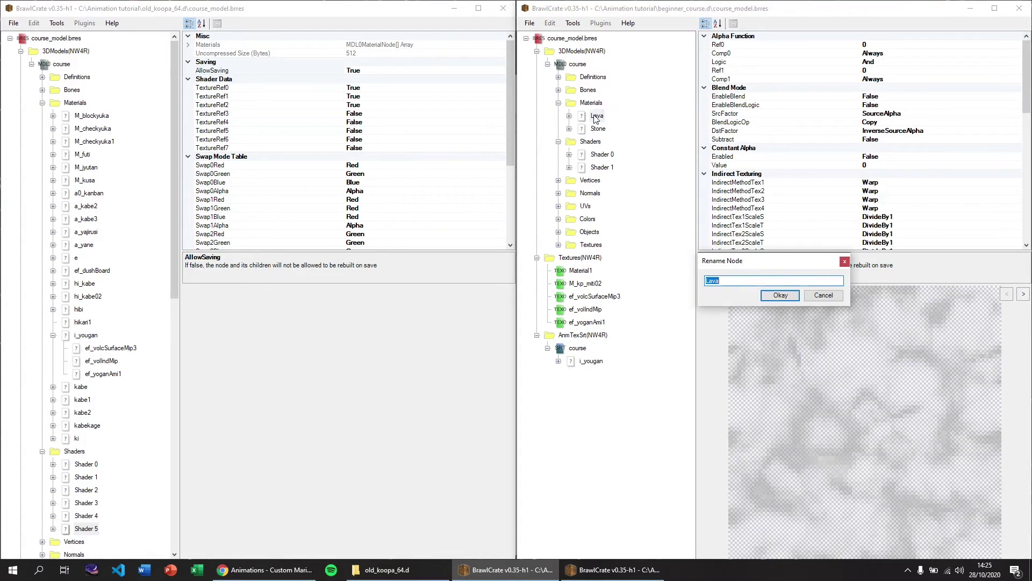
pyautogui.press('Return')
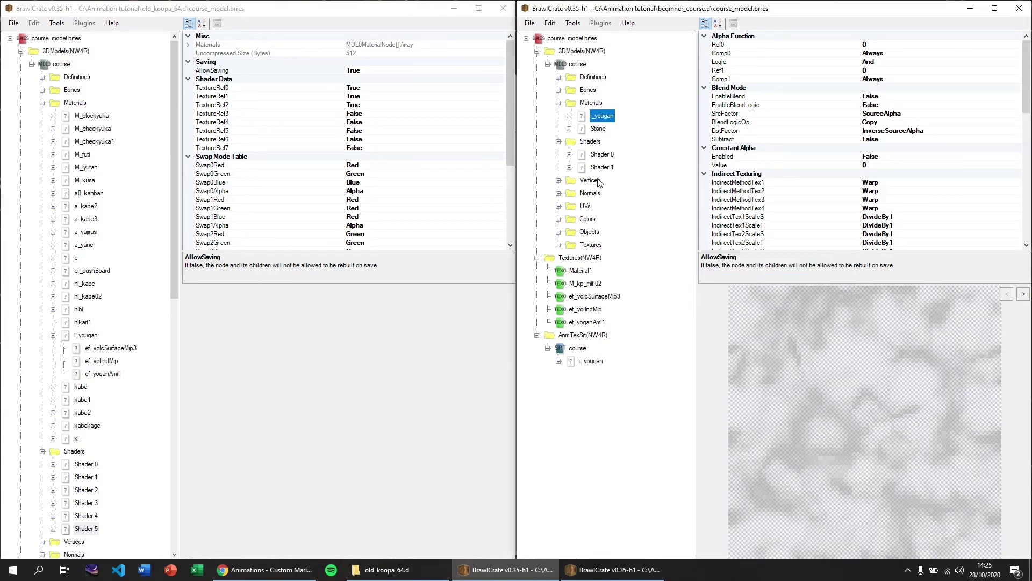
pyautogui.moveTo(600, 118); pyautogui.dragTo(601, 132)
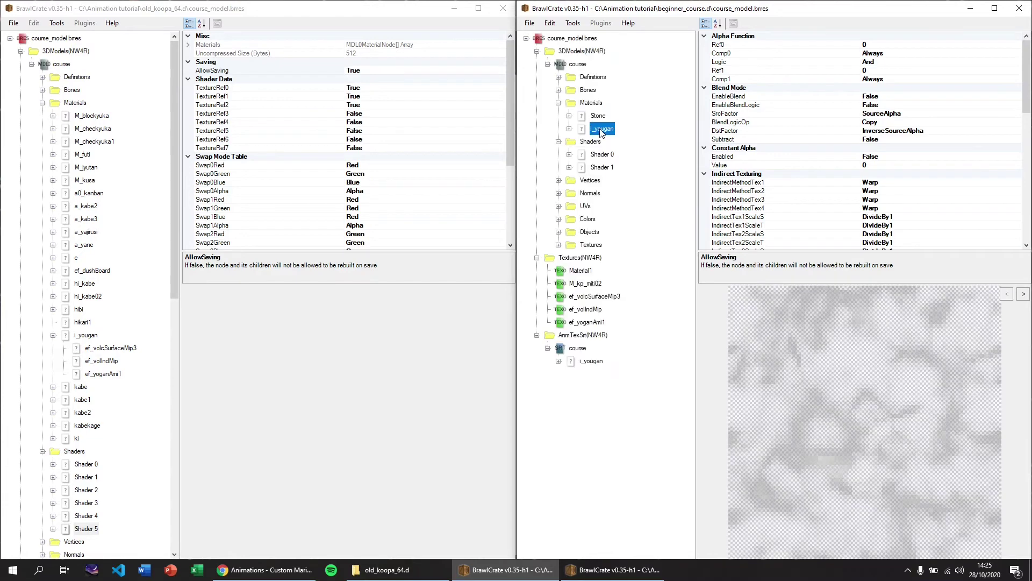
# Set the i_yougan material's Shader property to Shader 1
pyautogui.click(569, 129)
pyautogui.scroll(-8, 842, 70)
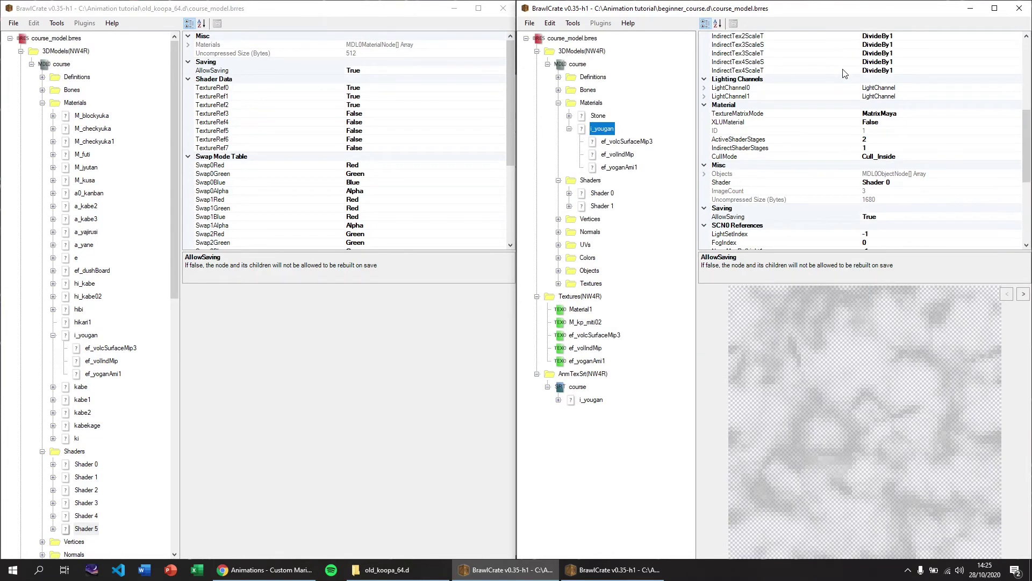
pyautogui.scroll(-2, 891, 148)
pyautogui.click(898, 149)
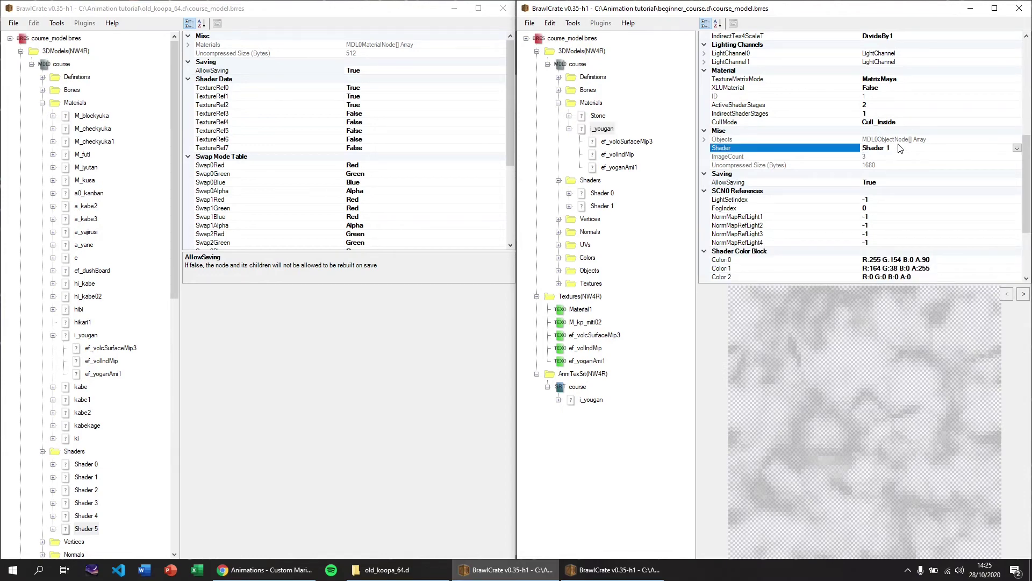
# Save the edited course model file via File > Save
pyautogui.click(530, 23)
pyautogui.click(551, 83)
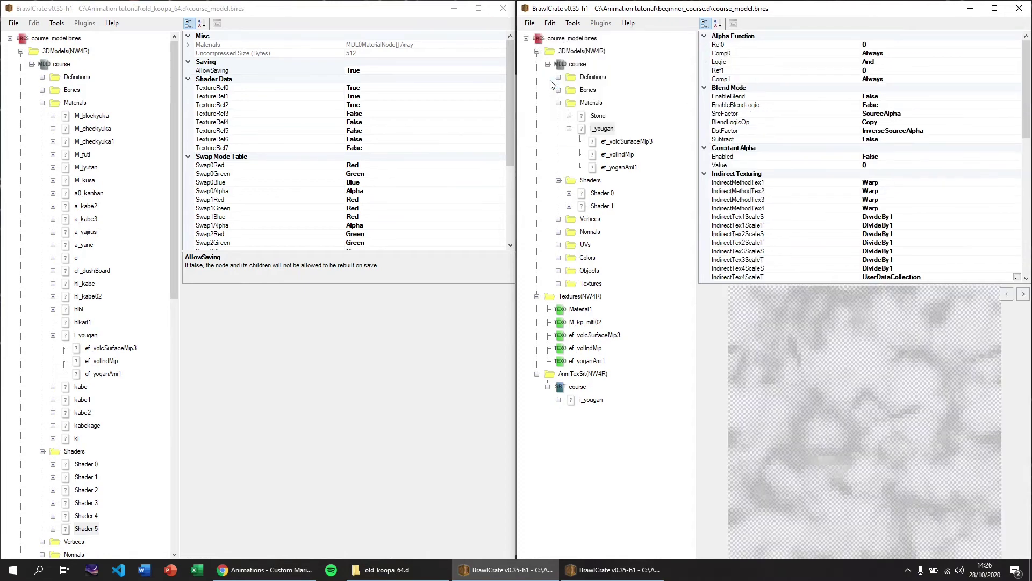
pyautogui.click(575, 64)
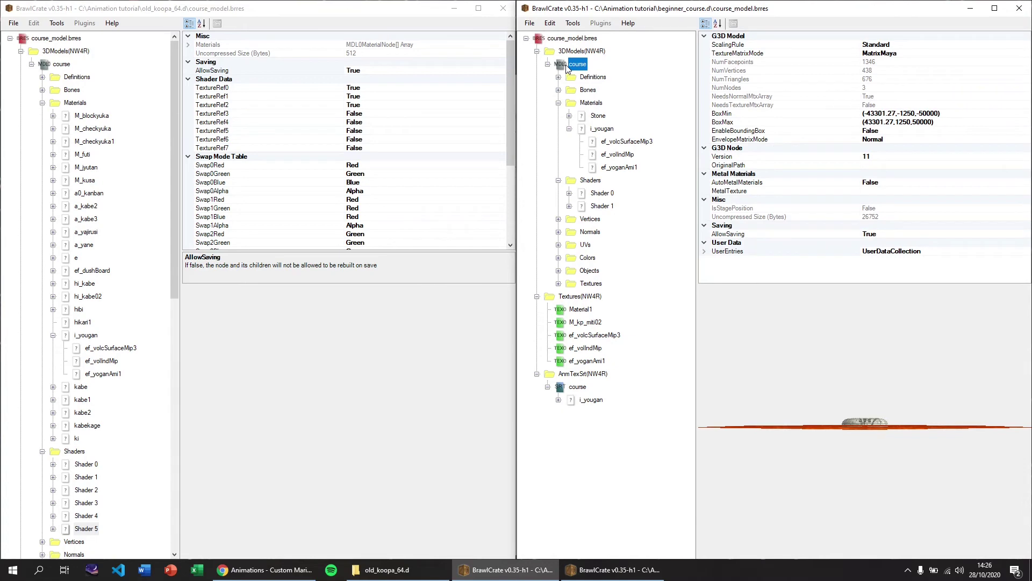
# Open the course model in a maximized 3D viewer, orbit around the stone ring on lava, then close it
pyautogui.doubleClick(567, 65)
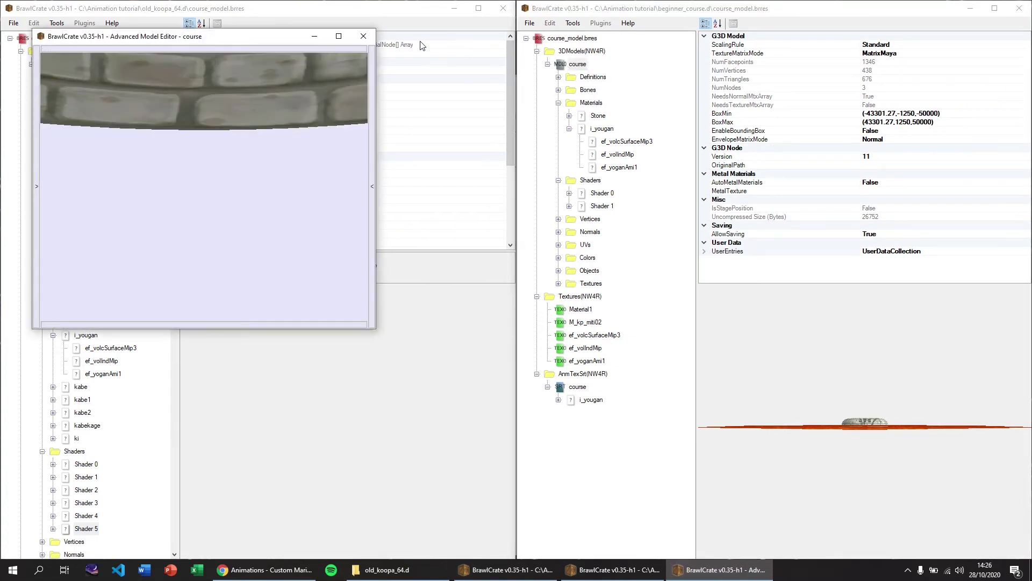
pyautogui.click(339, 36)
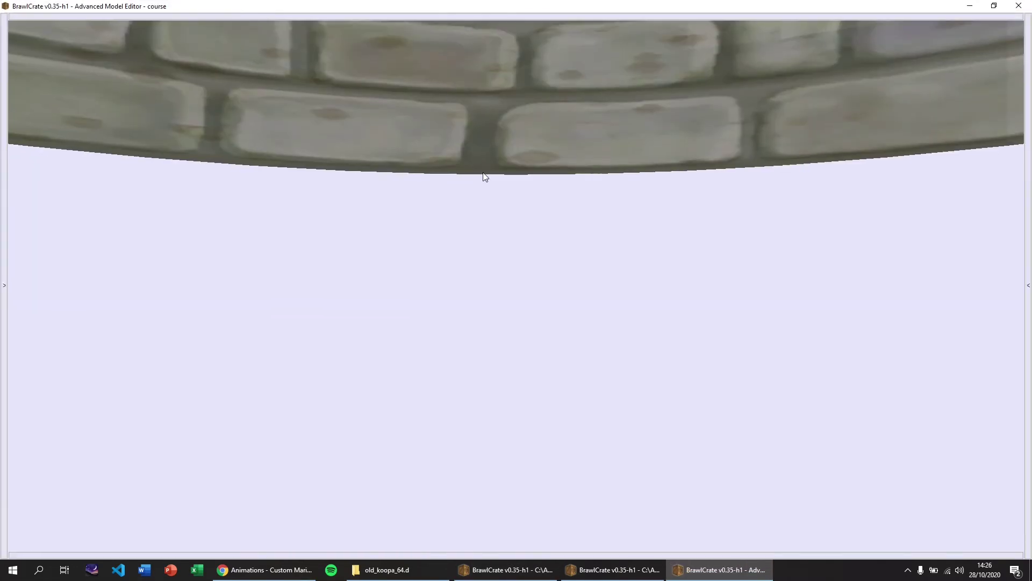
pyautogui.moveTo(443, 341); pyautogui.dragTo(281, 328)
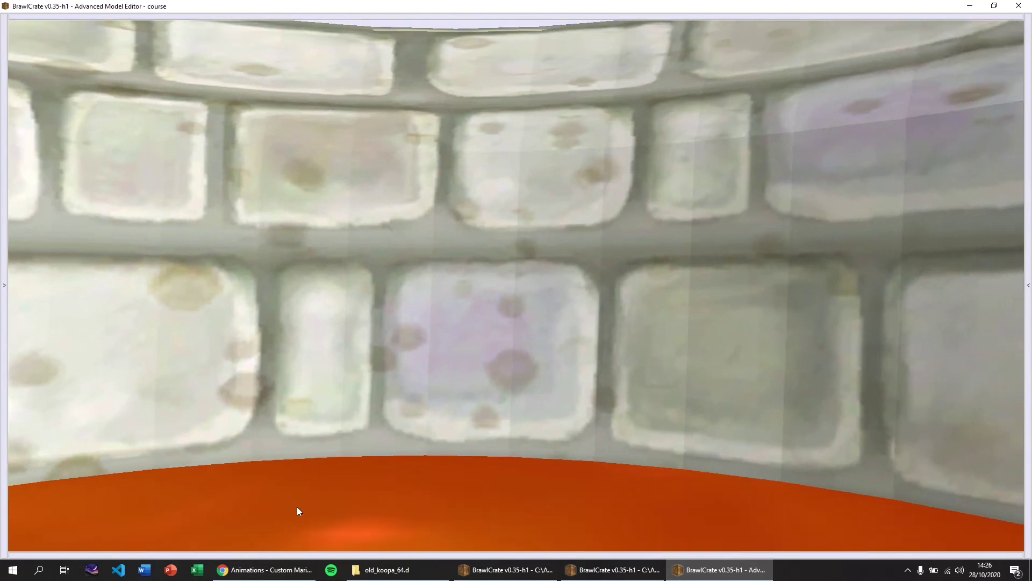
pyautogui.moveTo(299, 511); pyautogui.dragTo(387, 5)
pyautogui.moveTo(265, 108); pyautogui.dragTo(382, 351)
pyautogui.scroll(-5, 382, 351)
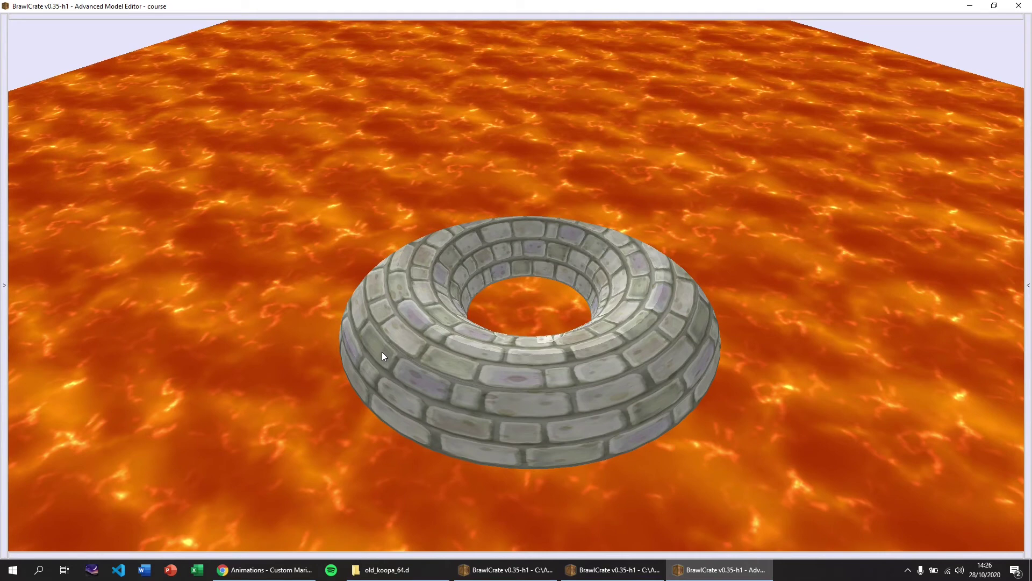
pyautogui.hotkey('alt', 'F4')
# Open a new Chrome tab and go to noclip.website
pyautogui.click(263, 570)
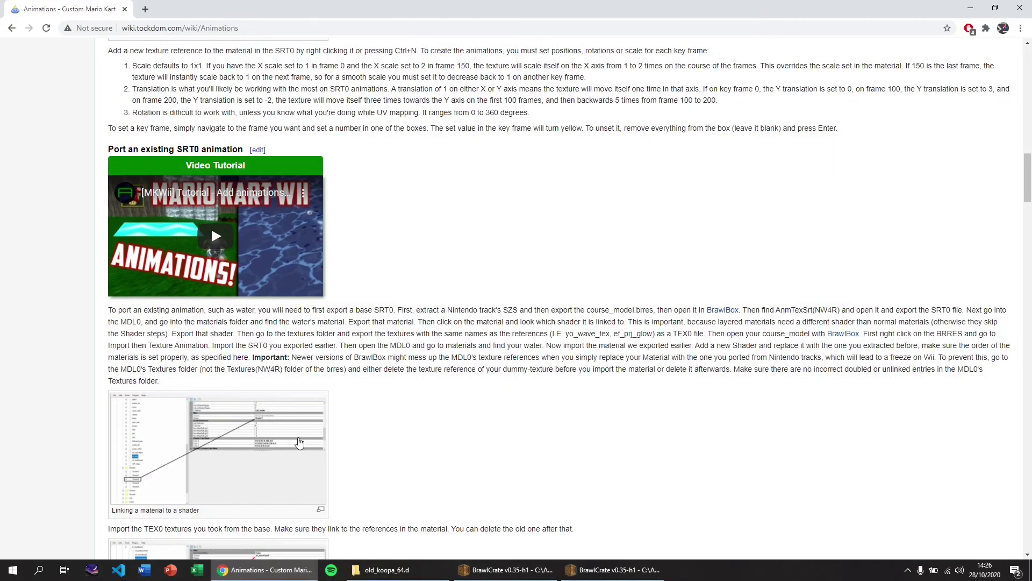
pyautogui.hotkey('ctrl', 't')
pyautogui.write('noclip.website')
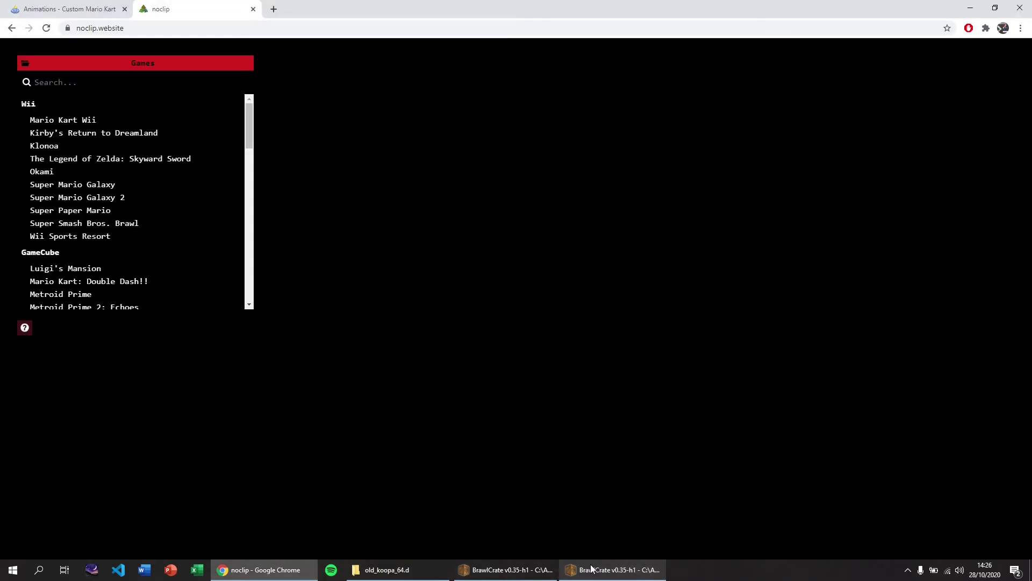
# Drag course_model.brres from Animation tutorial > beginner_course.d onto the noclip page
pyautogui.click(409, 570)
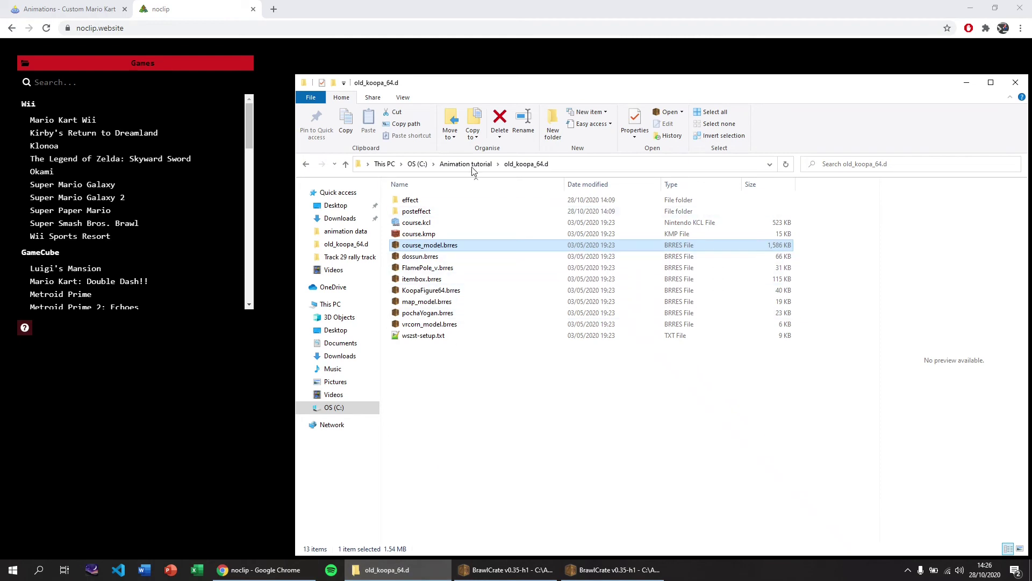
pyautogui.click(466, 164)
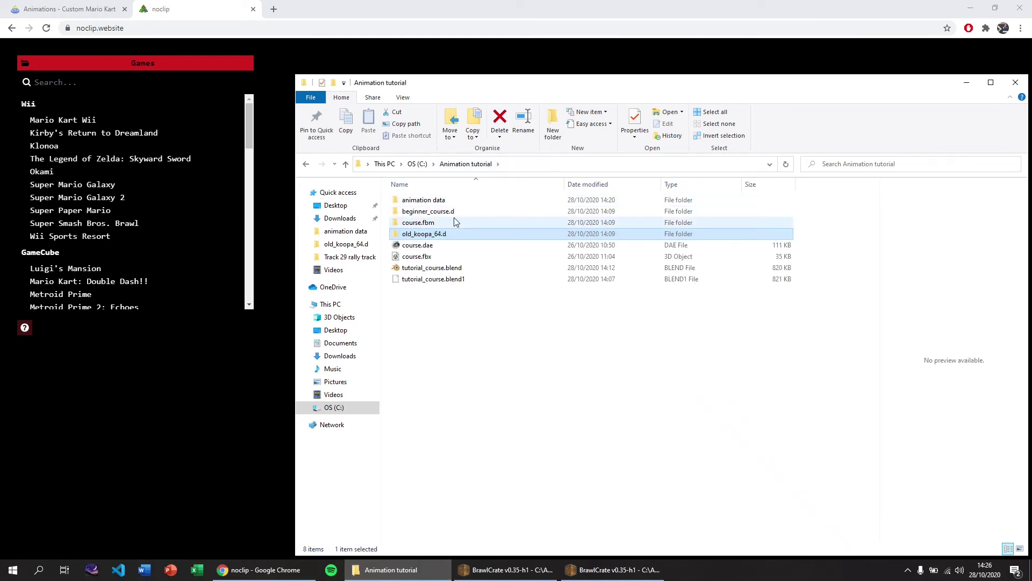
pyautogui.doubleClick(444, 211)
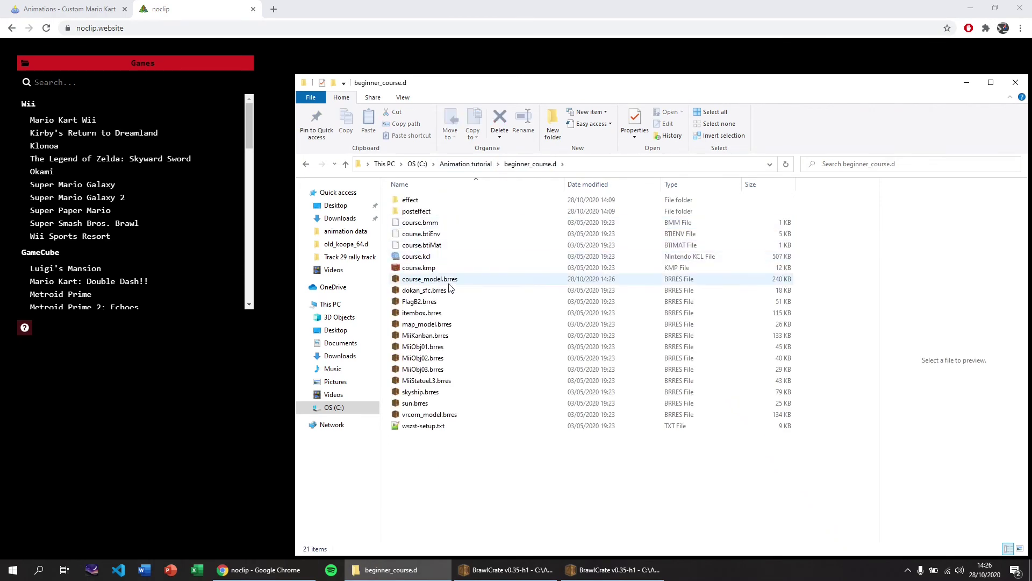
pyautogui.click(449, 281)
pyautogui.moveTo(467, 283); pyautogui.dragTo(279, 146)
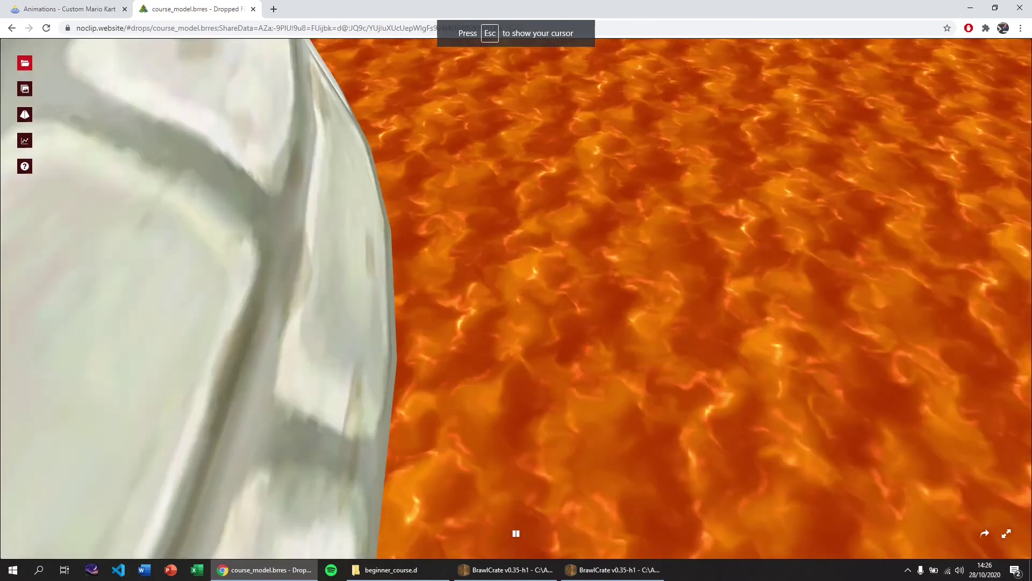
# Fly the noclip camera near the stone wall and over the ring to watch the lava flow
pyautogui.press('Escape')
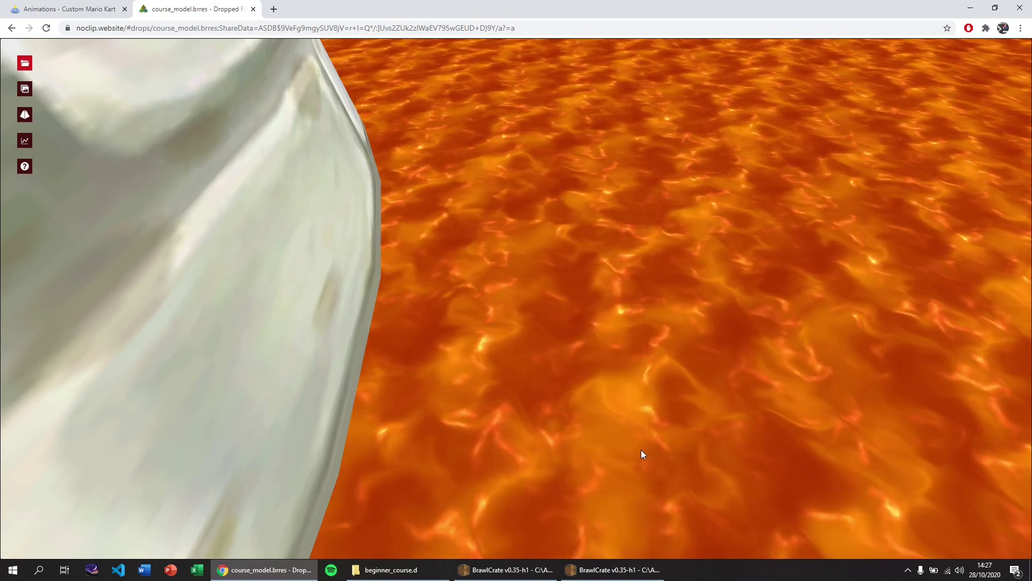
pyautogui.press('s')
pyautogui.press('w')
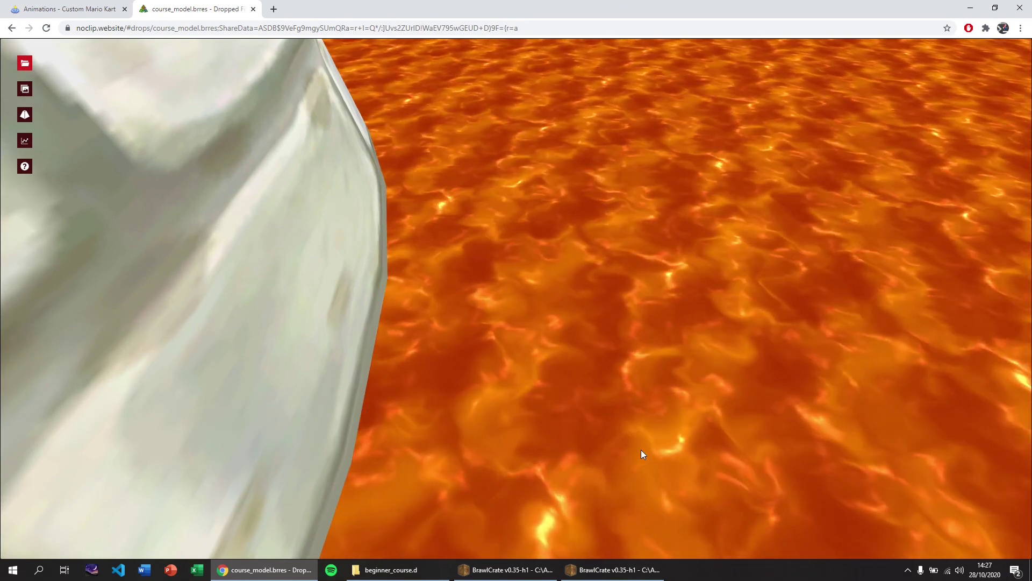
pyautogui.press('s')
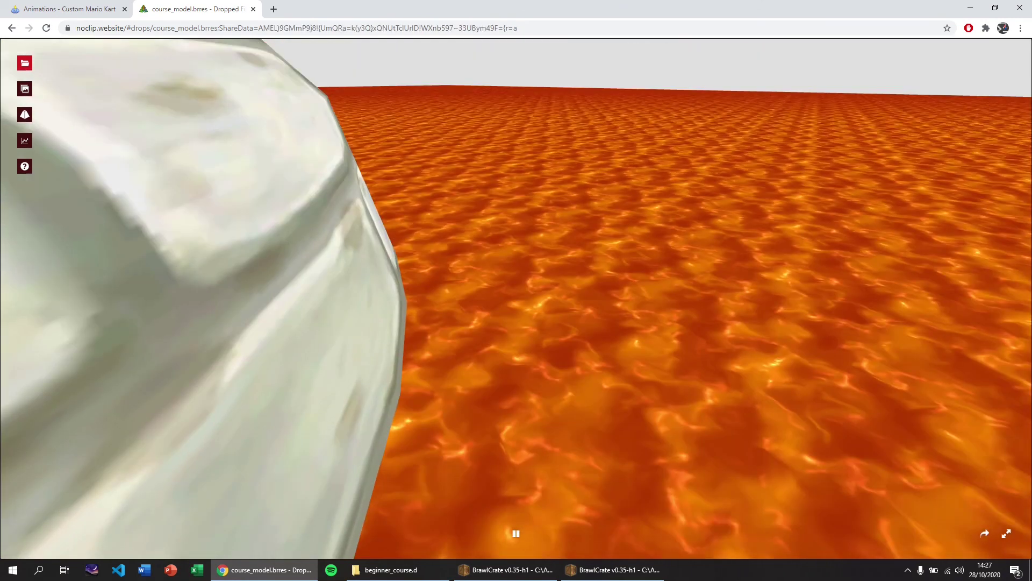
pyautogui.press('1')
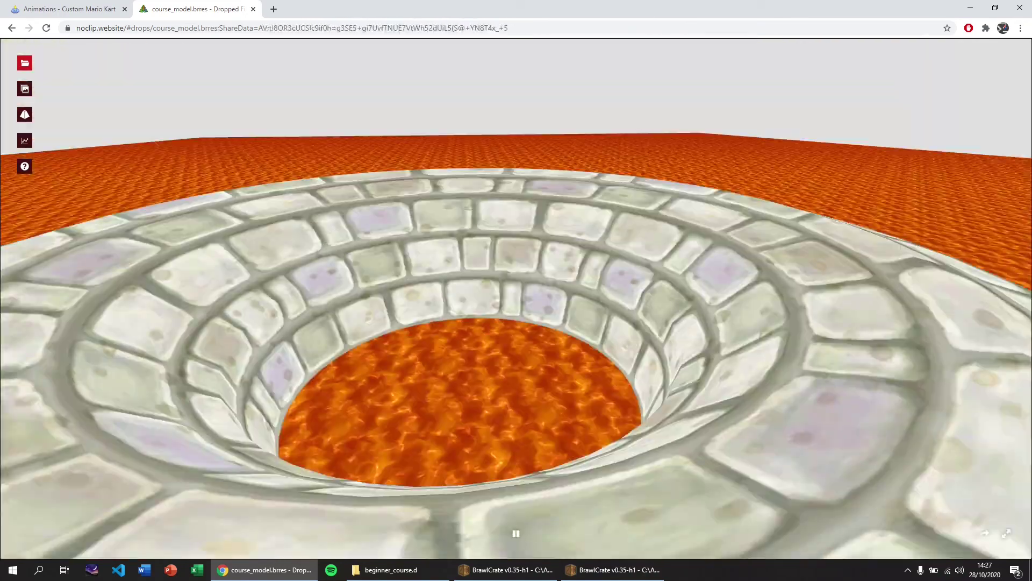